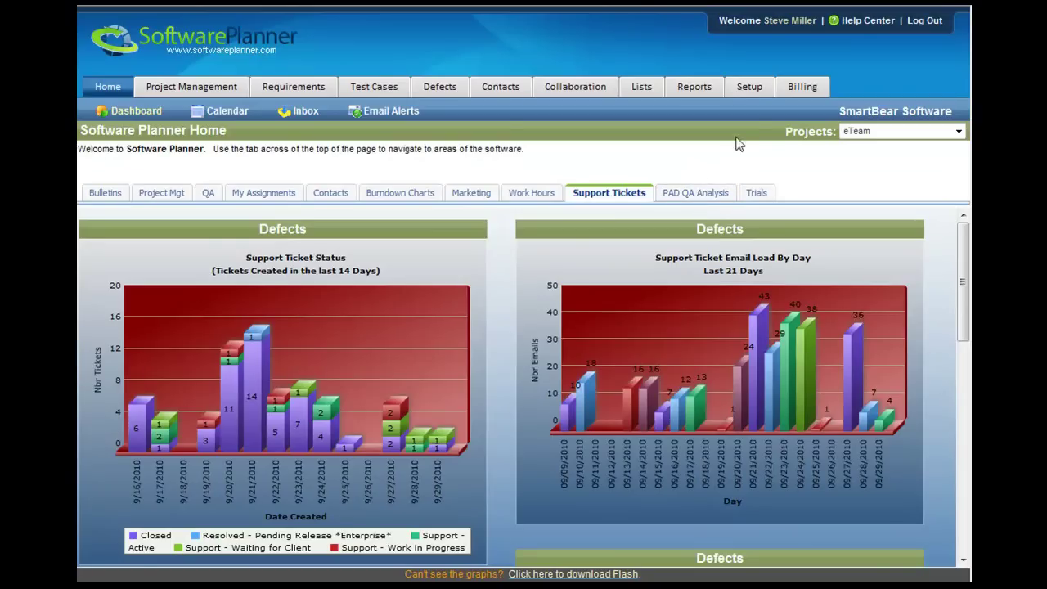
Open Manage Dashboard Pages under Setup > Report Setup, keeping Home as the selected dashboard
{"action": "left_click", "coordinate": [757, 90]}
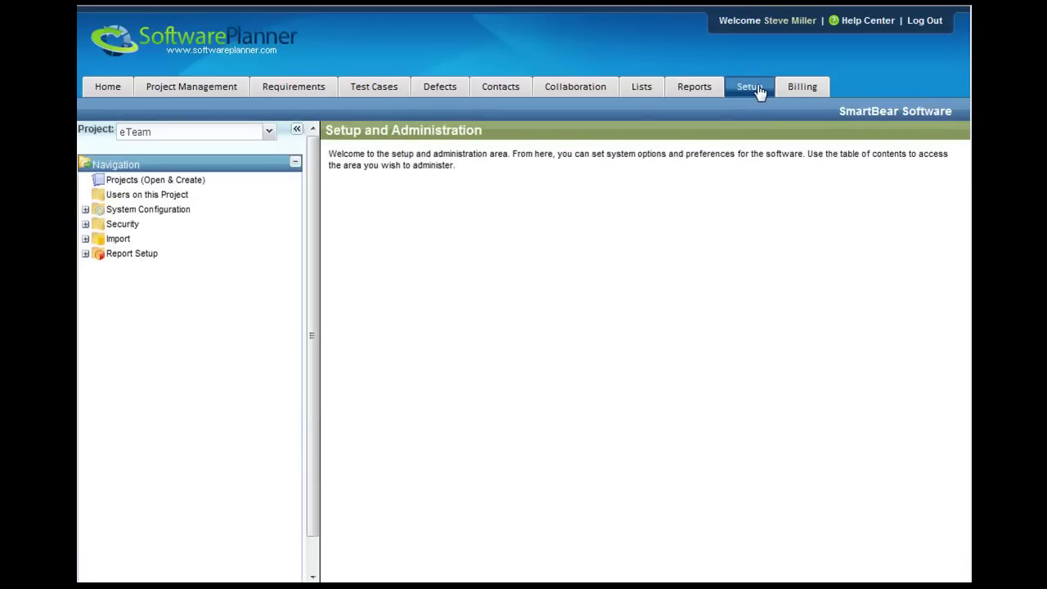
{"action": "left_click", "coordinate": [85, 254]}
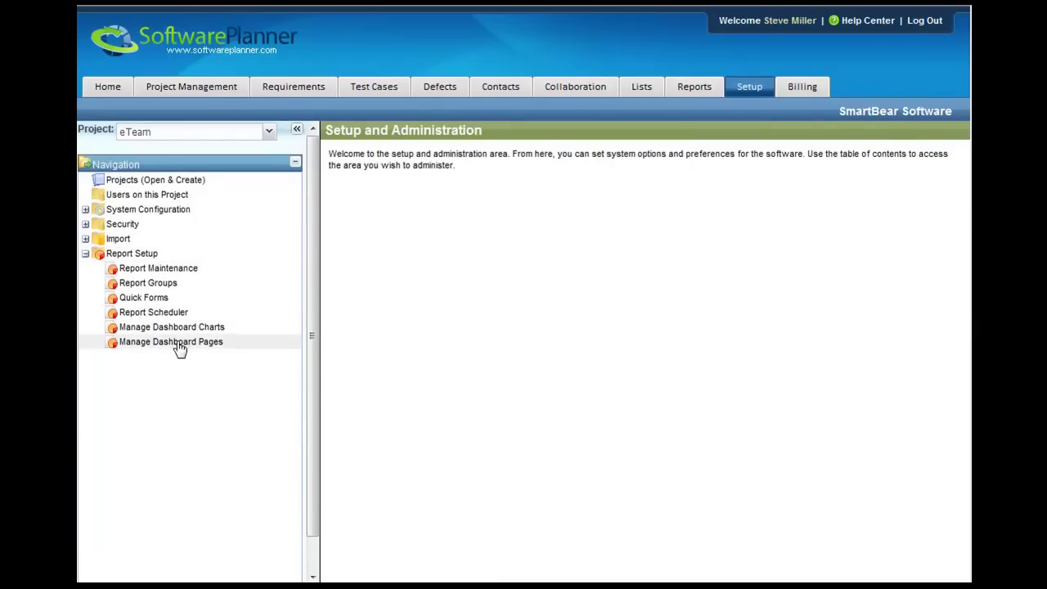
{"action": "left_click", "coordinate": [178, 343]}
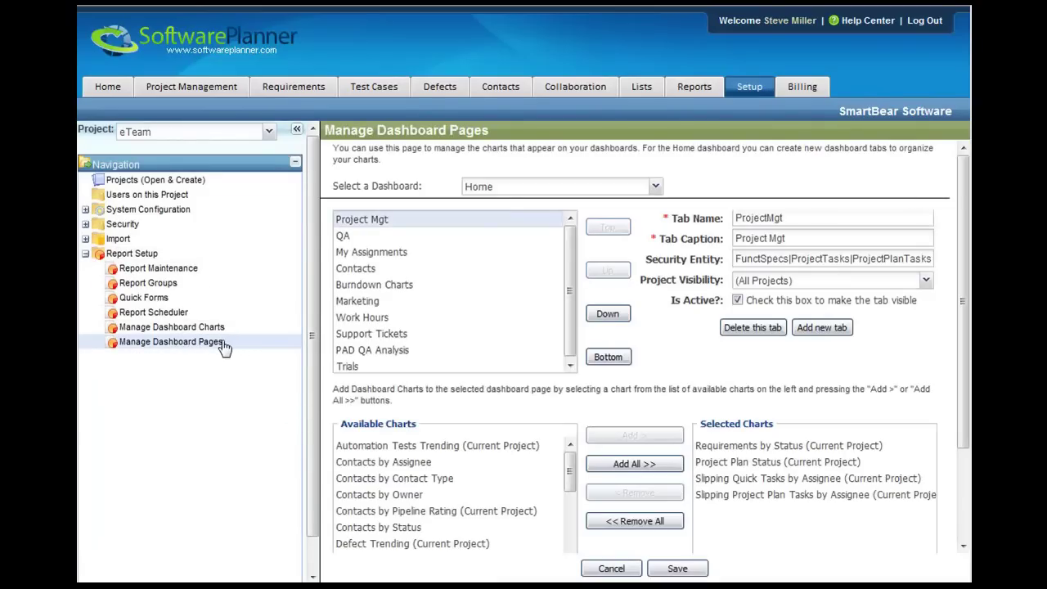
{"action": "left_click", "coordinate": [655, 187]}
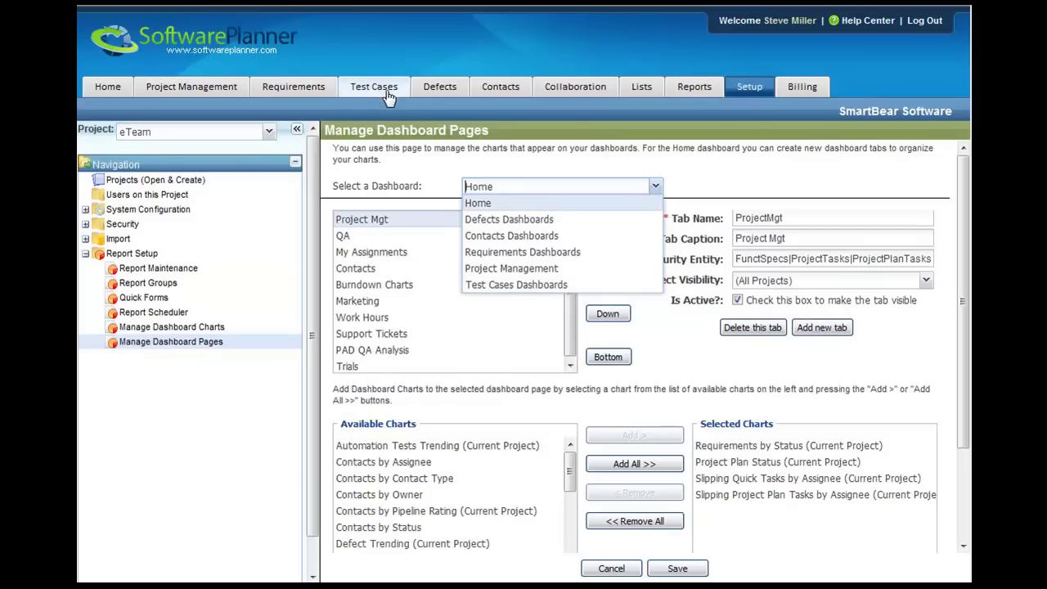
{"action": "left_click", "coordinate": [730, 184]}
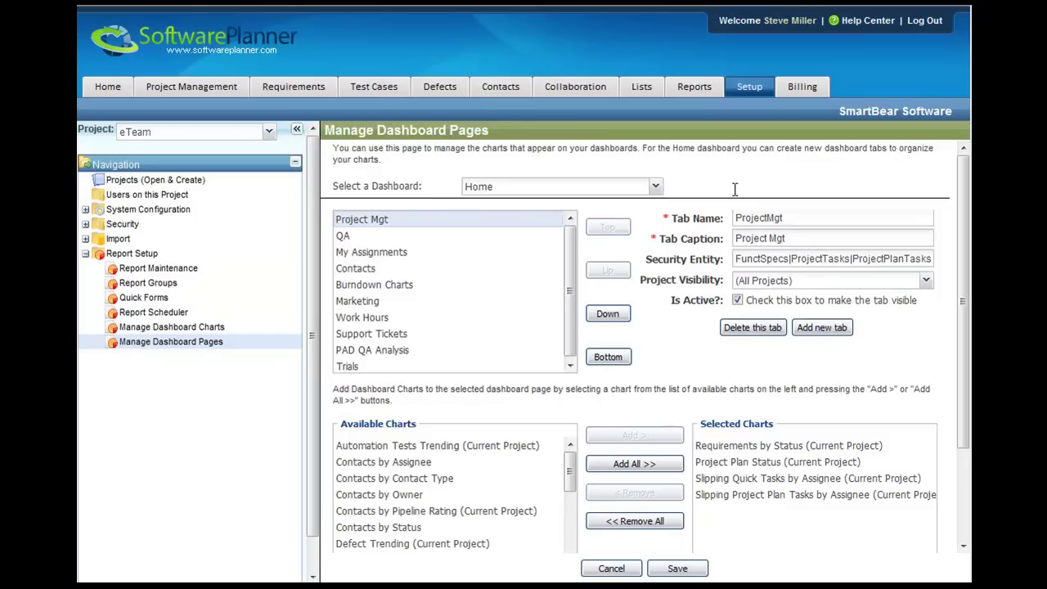
Add a new Home dashboard tab with name and caption 'Key Indicators'
{"action": "left_click", "coordinate": [843, 330]}
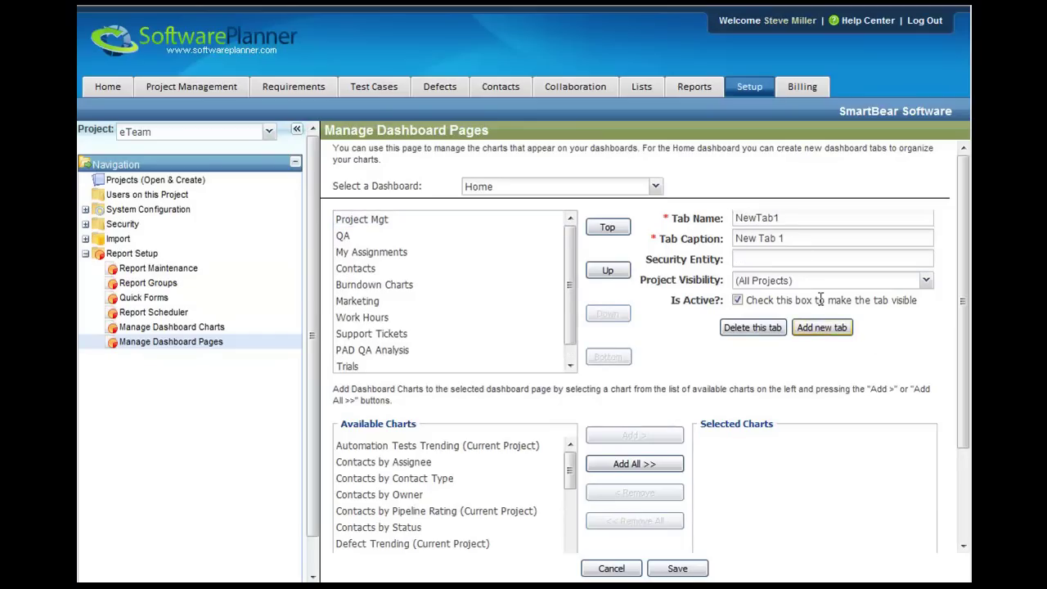
{"action": "double_click", "coordinate": [810, 218]}
{"action": "type", "text": "Key"}
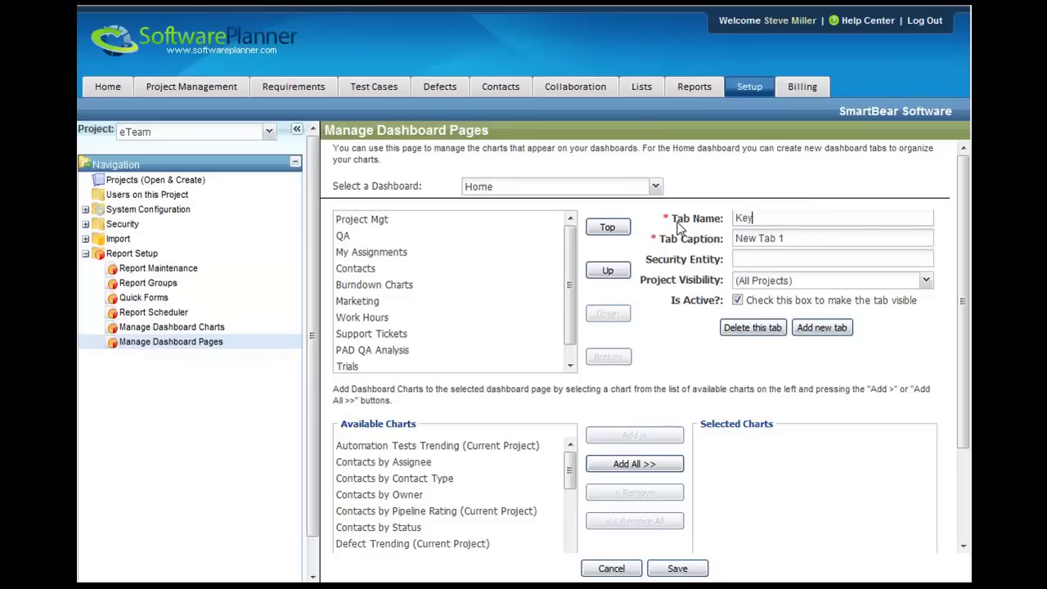
{"action": "type", "text": " ind"}
{"action": "key", "text": "BackSpace"}
{"action": "key", "text": "BackSpace"}
{"action": "key", "text": "BackSpace"}
{"action": "type", "text": "cato"}
{"action": "key", "text": "Tab"}
{"action": "type", "text": "Ke"}
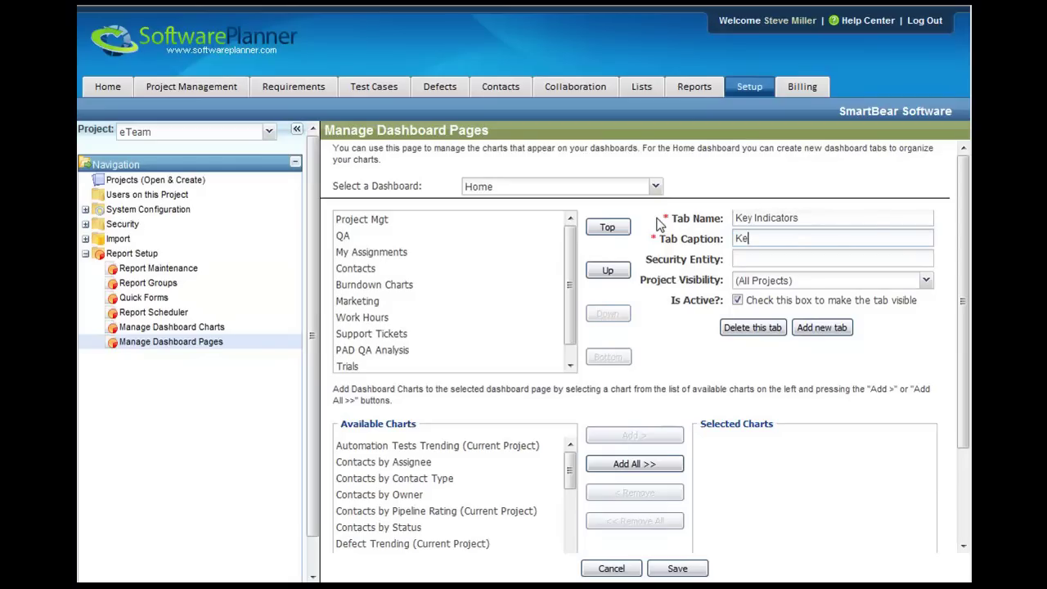
{"action": "type", "text": "y Indicators"}
Leave the tab's Security Entity empty, with (All Projects) visibility and Is Active checked
{"action": "left_click", "coordinate": [774, 260]}
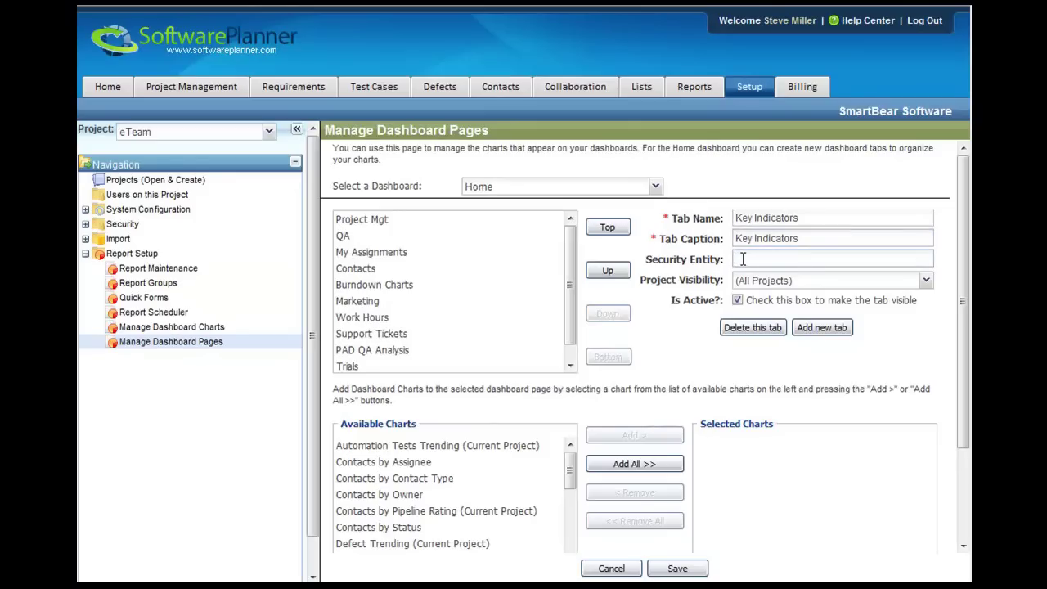
{"action": "type", "text": "stCases"}
{"action": "double_click", "coordinate": [743, 258]}
{"action": "key", "text": "BackSpace"}
{"action": "left_click", "coordinate": [927, 282]}
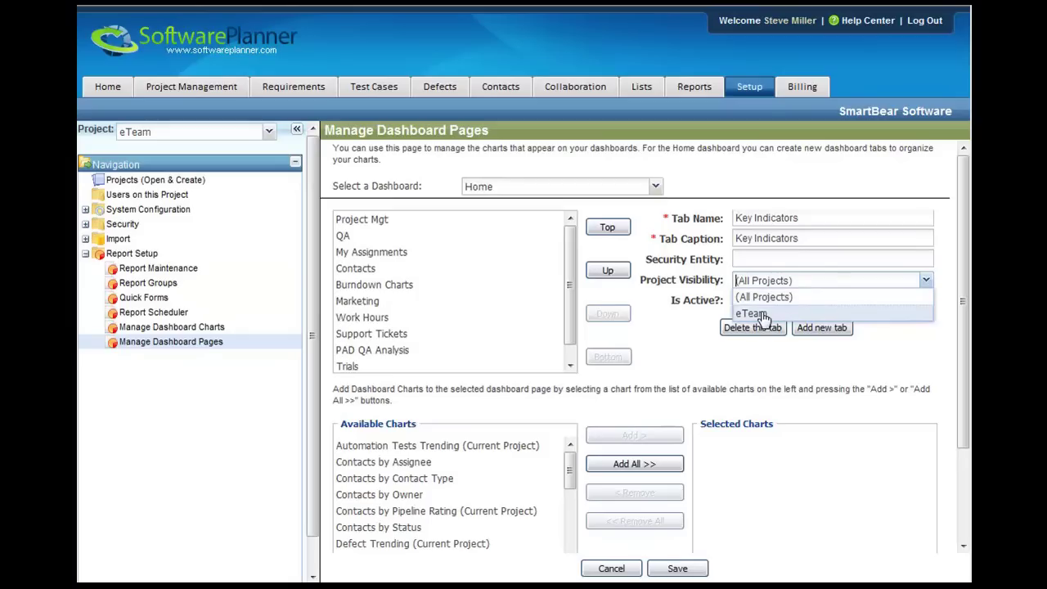
{"action": "left_click", "coordinate": [768, 298]}
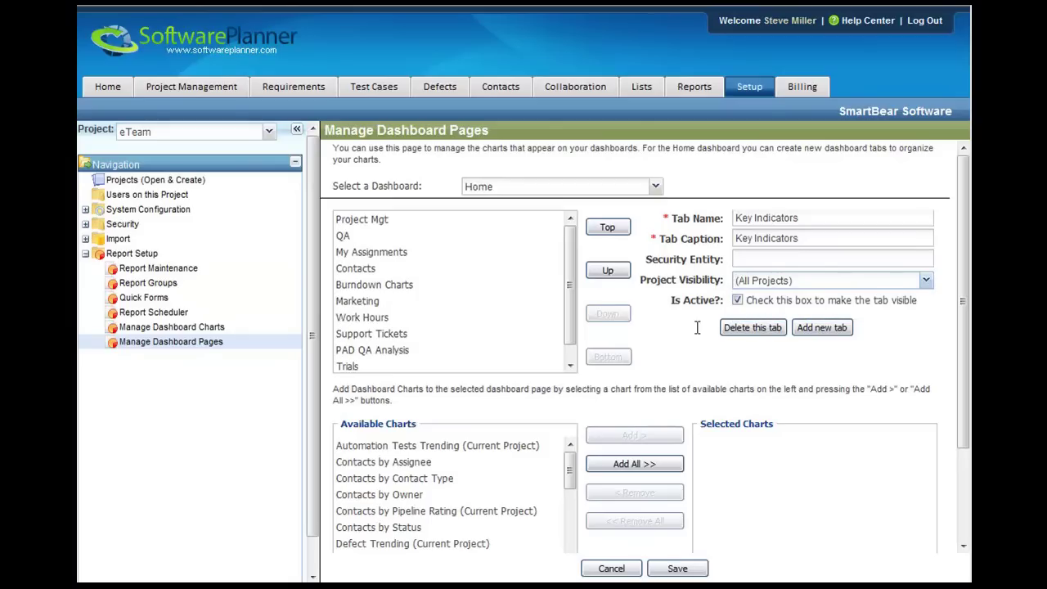
{"action": "left_click_drag", "start_coordinate": [674, 301], "coordinate": [721, 306]}
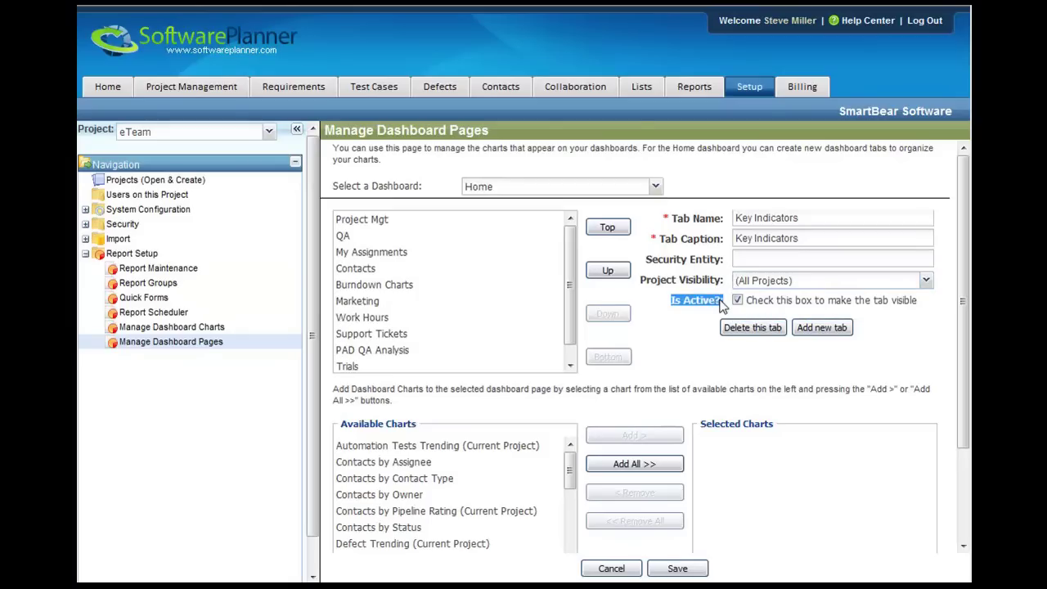
{"action": "left_click", "coordinate": [687, 309]}
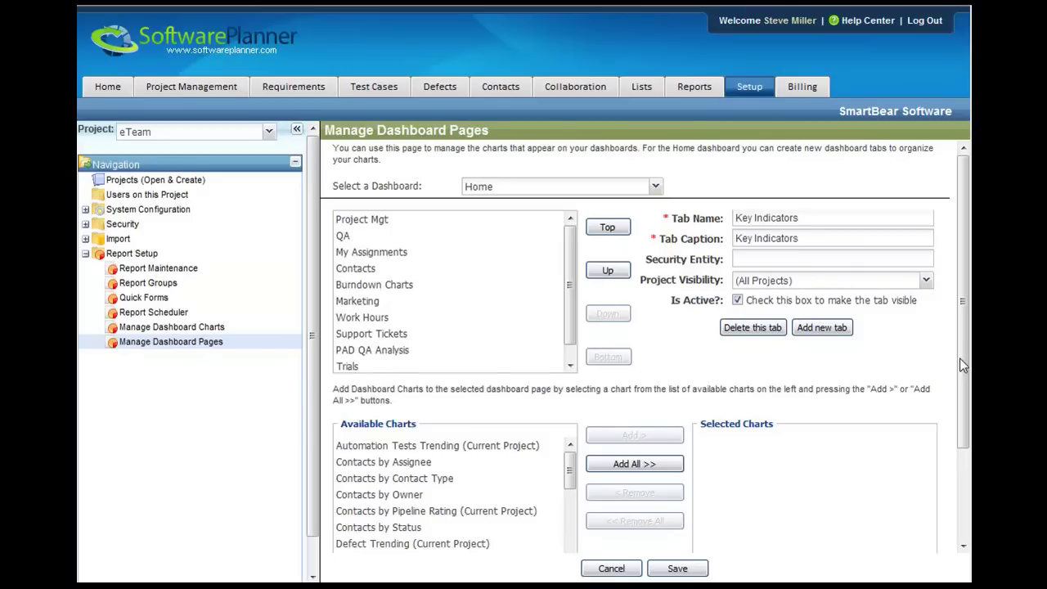
Add the Defect Trending (Current Project) chart to the Key Indicators tab
{"action": "left_click_drag", "start_coordinate": [962, 366], "coordinate": [964, 491]}
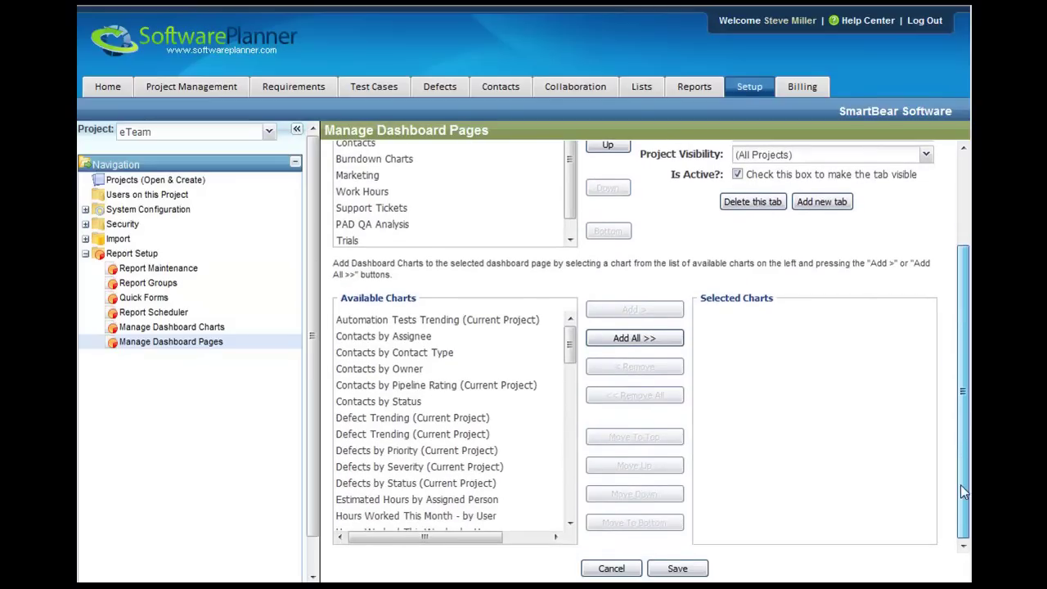
{"action": "scroll", "coordinate": [855, 448], "scroll_direction": "up", "scroll_amount": 3}
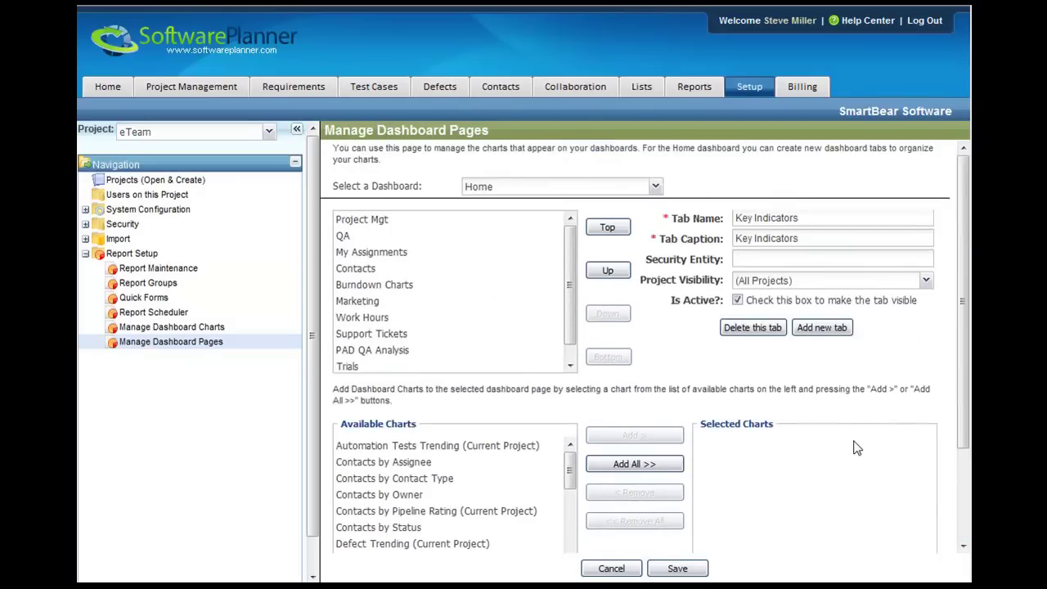
{"action": "scroll", "coordinate": [855, 448], "scroll_direction": "down", "scroll_amount": 3}
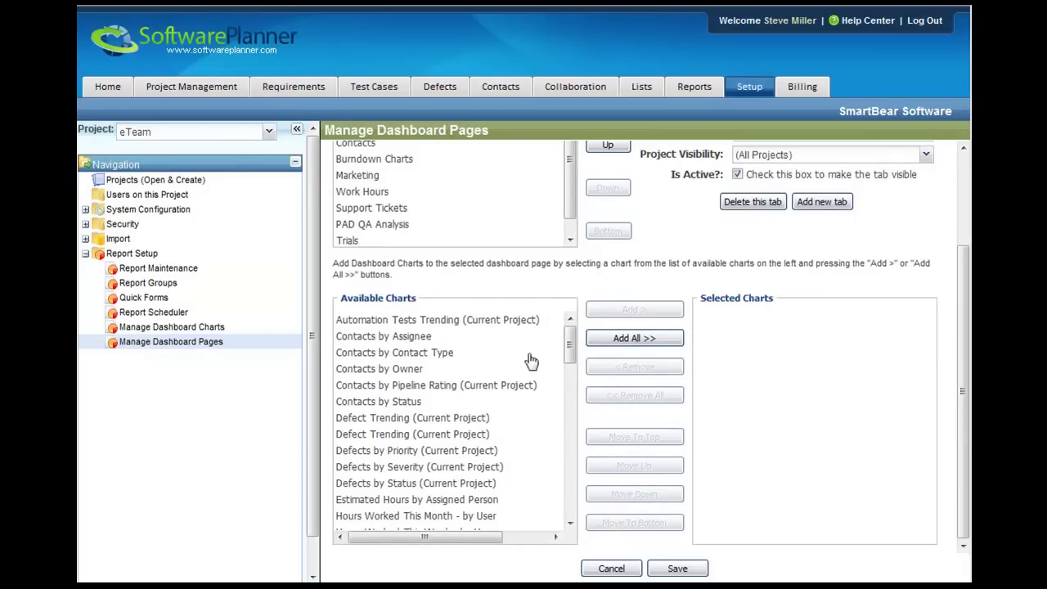
{"action": "mouse_move", "coordinate": [572, 346]}
{"action": "left_mouse_down"}
{"action": "mouse_move", "coordinate": [576, 372]}
{"action": "mouse_move", "coordinate": [575, 361]}
{"action": "left_mouse_up"}
{"action": "left_click", "coordinate": [462, 348]}
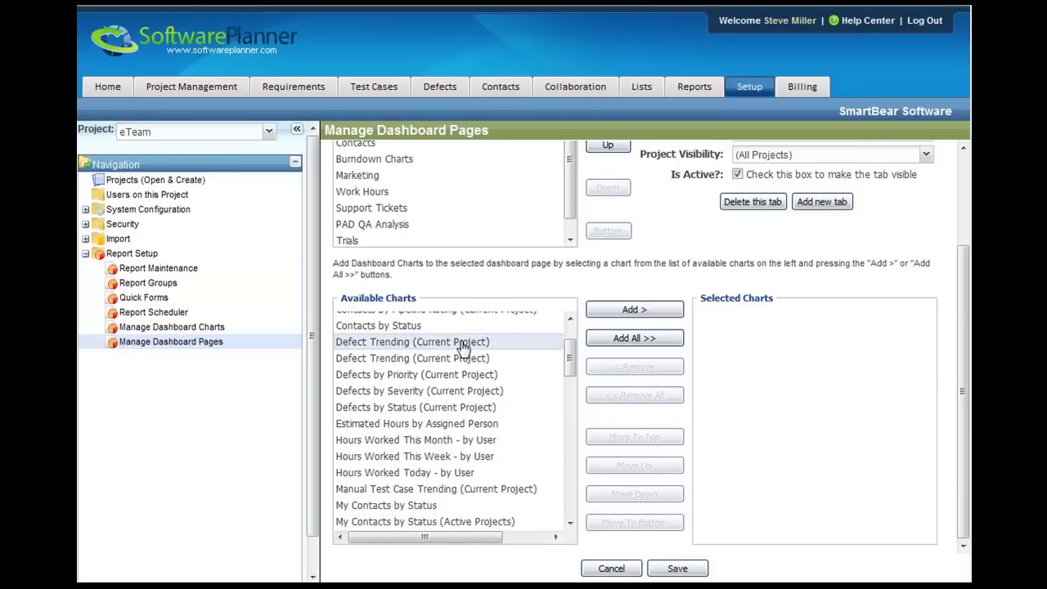
{"action": "left_click", "coordinate": [639, 311]}
Add Manual Test Case Trending (Current Project) too, then save and confirm the tab
{"action": "mouse_move", "coordinate": [574, 366]}
{"action": "left_mouse_down"}
{"action": "mouse_move", "coordinate": [587, 405]}
{"action": "mouse_move", "coordinate": [482, 373]}
{"action": "left_mouse_up"}
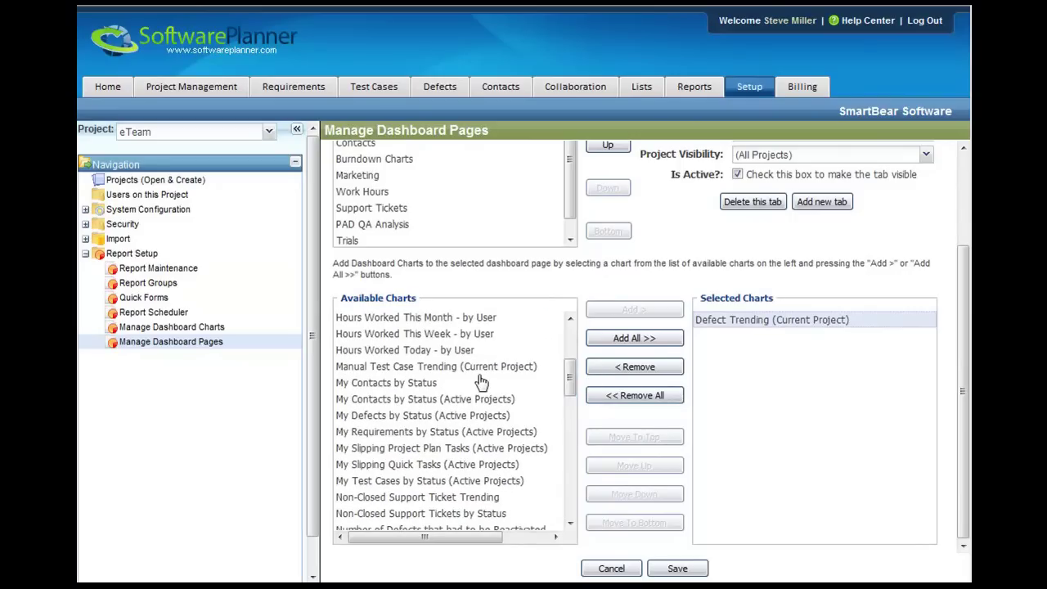
{"action": "left_click", "coordinate": [482, 370]}
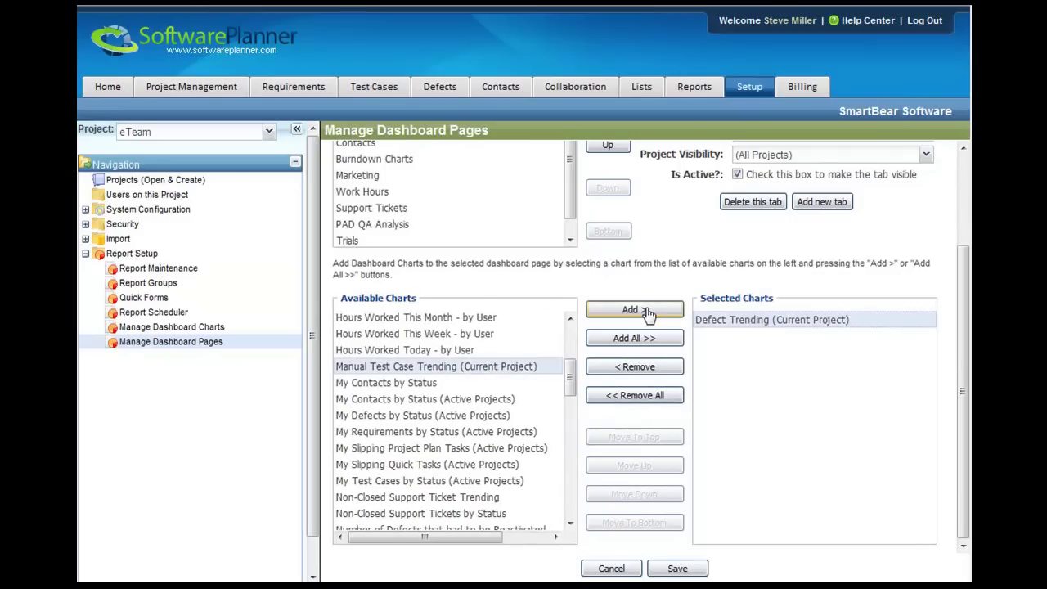
{"action": "left_click", "coordinate": [622, 310]}
{"action": "left_click", "coordinate": [678, 568]}
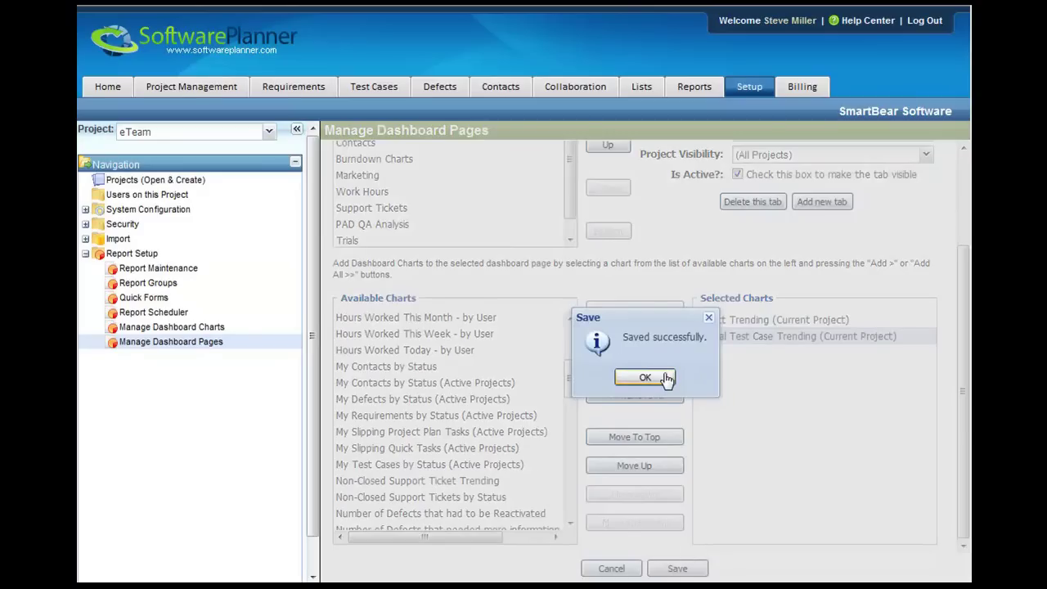
{"action": "left_click", "coordinate": [666, 379]}
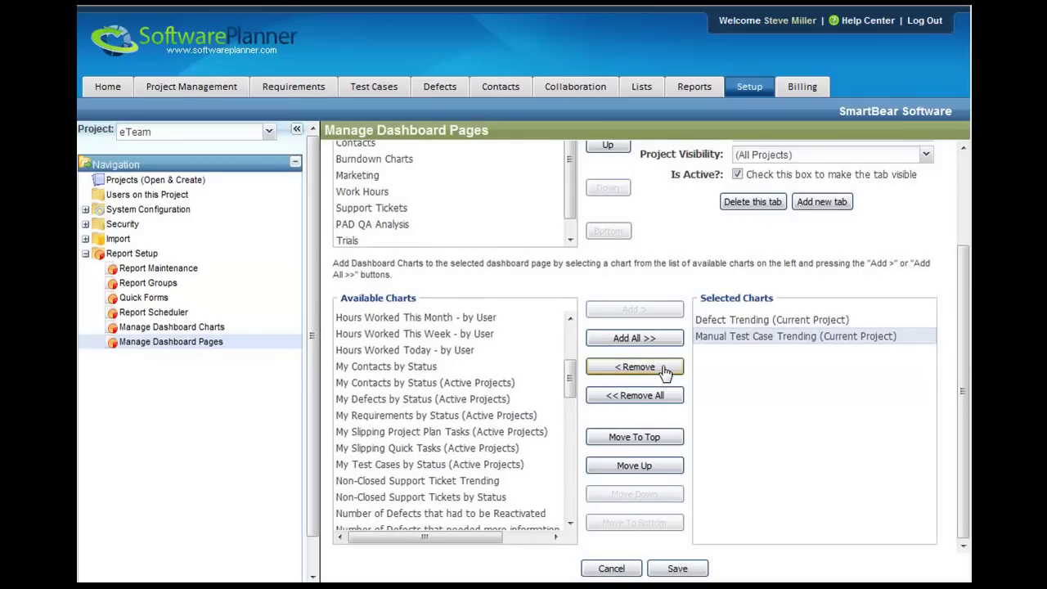
View the Home page's Key Indicators tab with its Defect and Manual Test Case Trending charts
{"action": "left_click", "coordinate": [114, 88]}
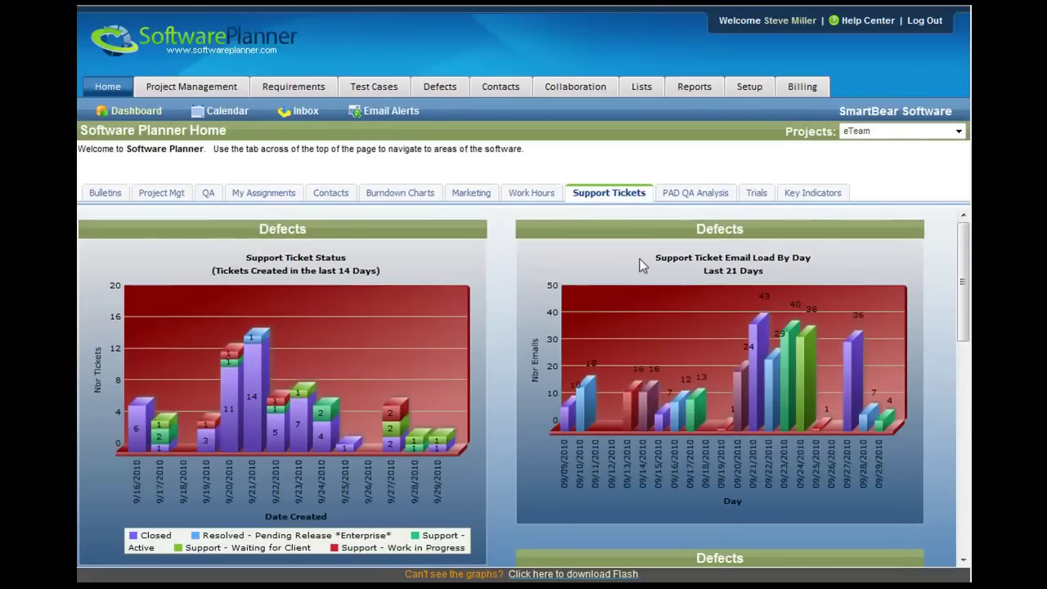
{"action": "left_click", "coordinate": [825, 194]}
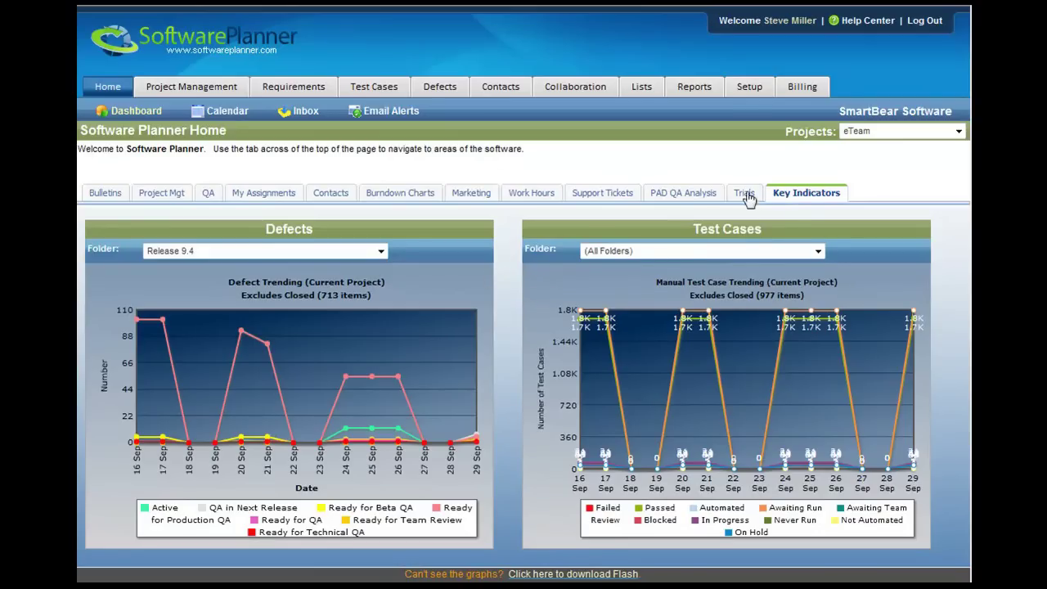
Open Manage Dashboard Charts from Report Setup and point out the Chart System Name field
{"action": "left_click", "coordinate": [748, 88]}
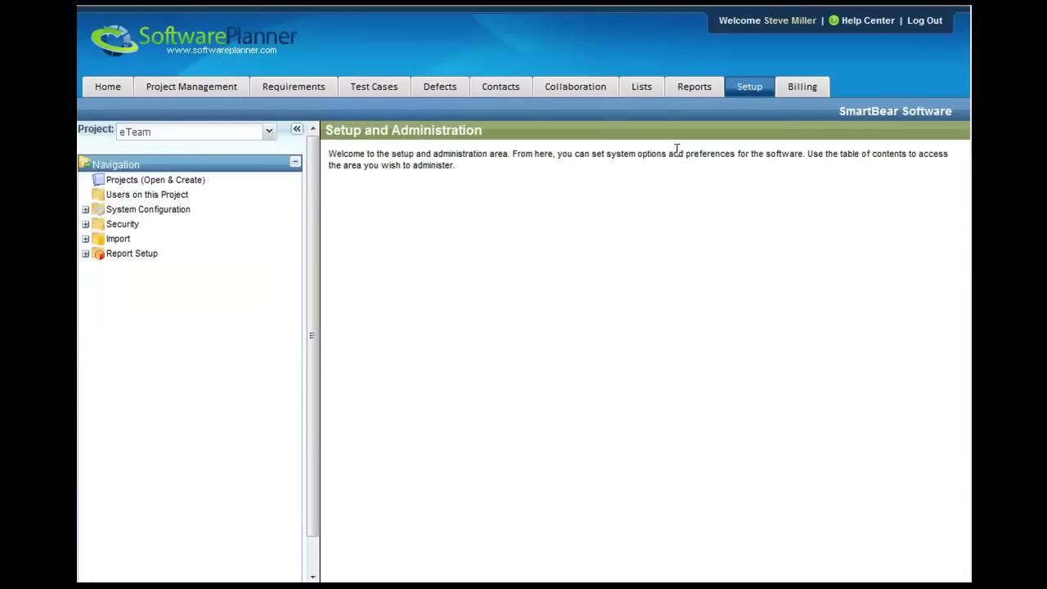
{"action": "left_click", "coordinate": [85, 254]}
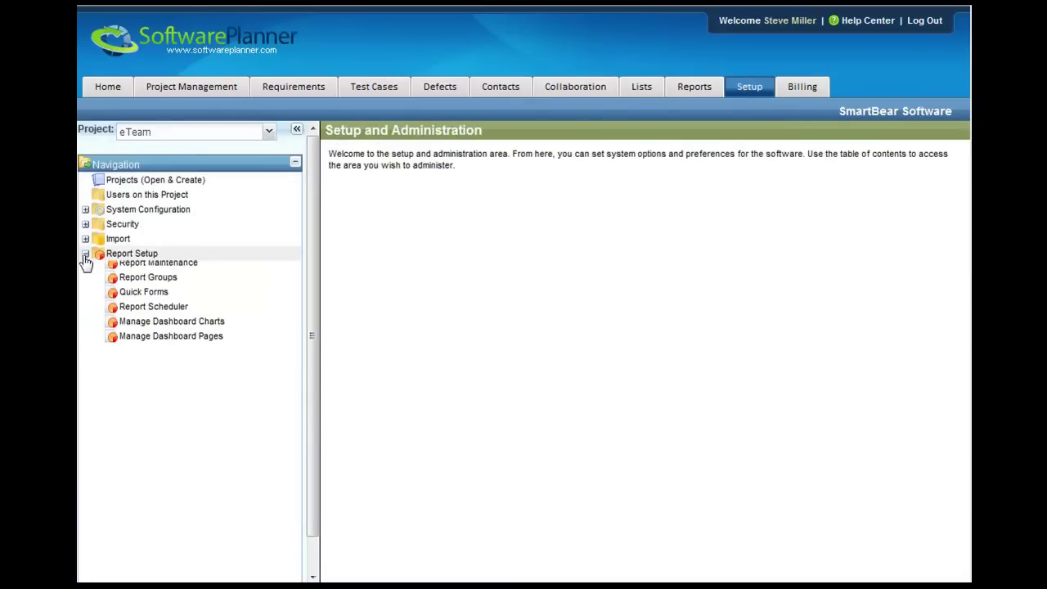
{"action": "left_click", "coordinate": [211, 328]}
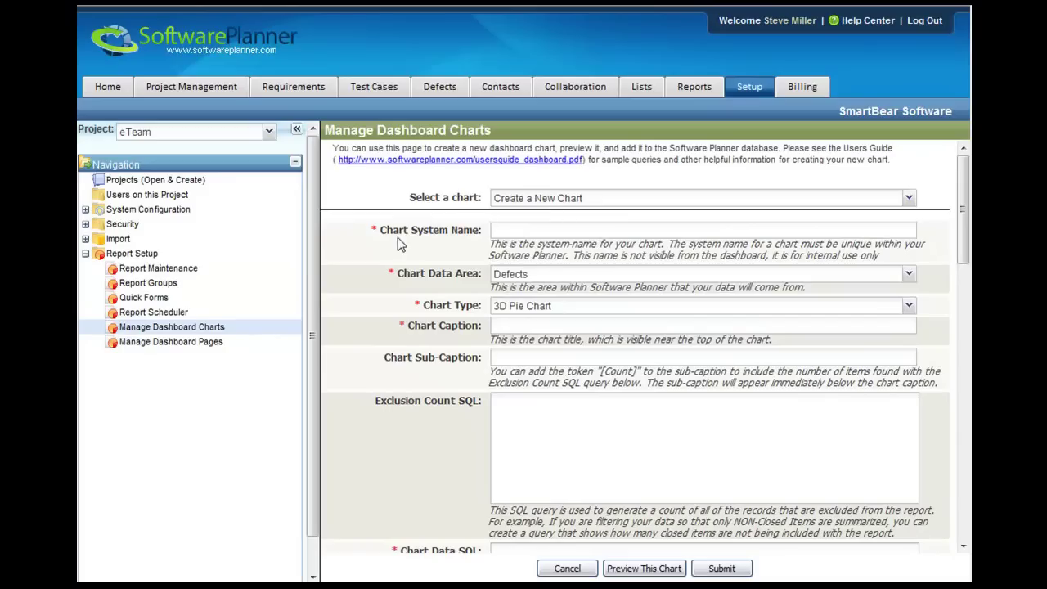
{"action": "left_click_drag", "start_coordinate": [379, 233], "coordinate": [483, 232]}
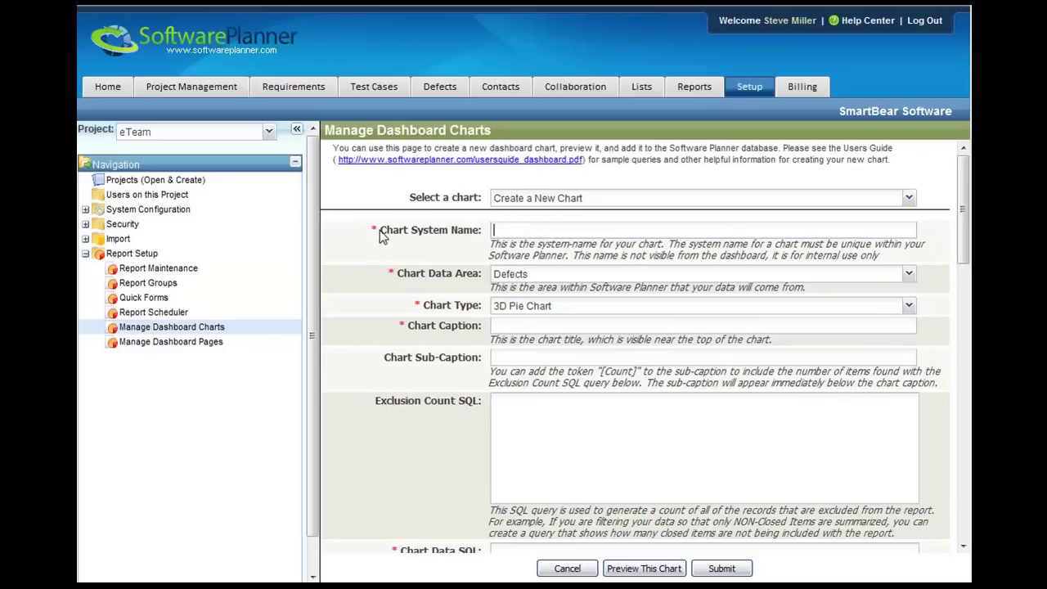
{"action": "left_click", "coordinate": [482, 233]}
Review Chart Data Area (Defects), Chart Type (3D Pie Chart) and the Chart Caption field
{"action": "left_click_drag", "start_coordinate": [399, 273], "coordinate": [483, 275]}
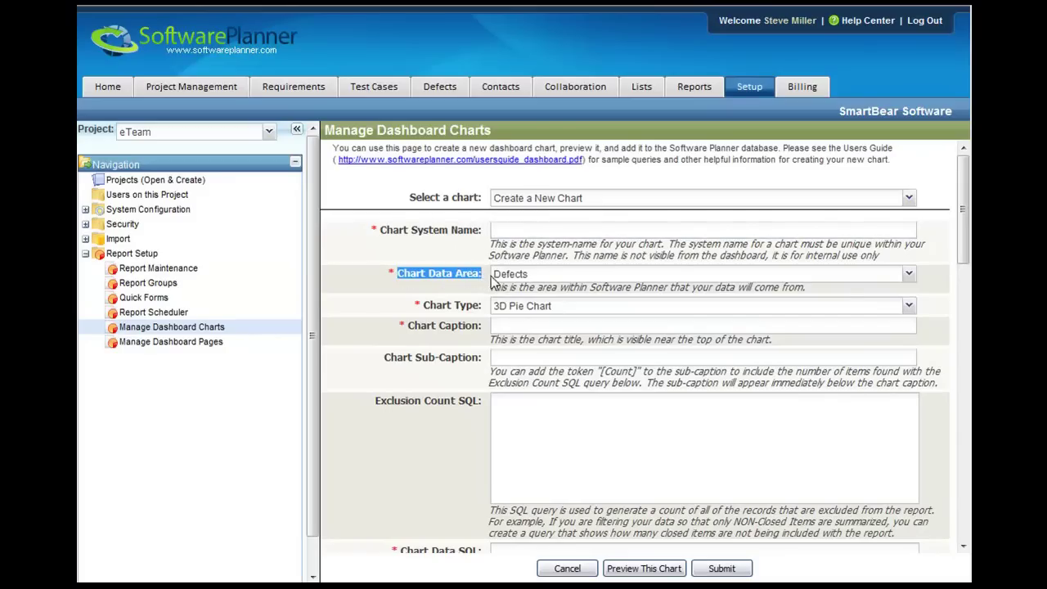
{"action": "left_click", "coordinate": [910, 277]}
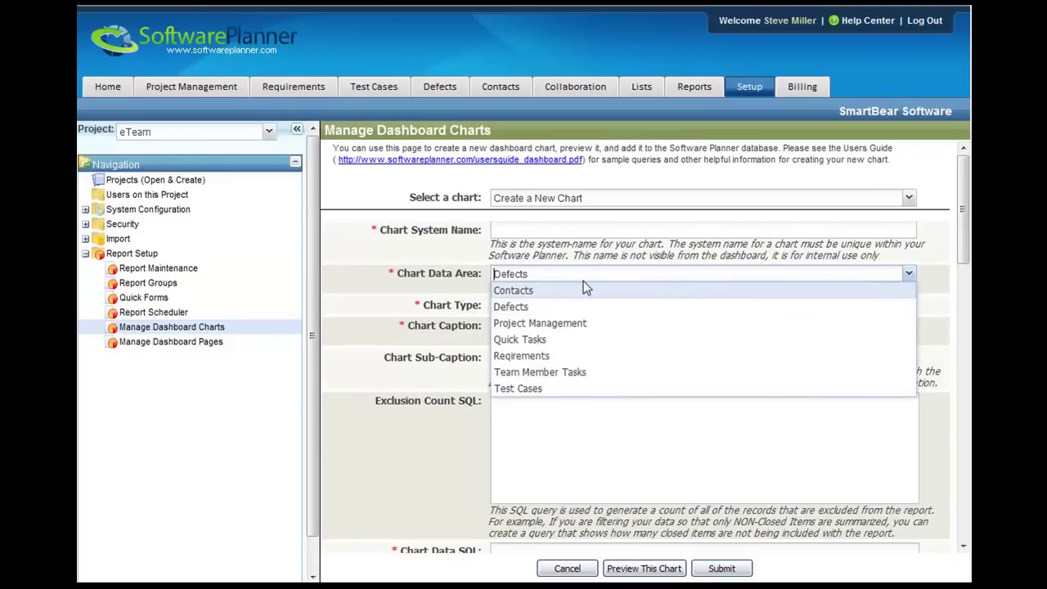
{"action": "left_click", "coordinate": [385, 293]}
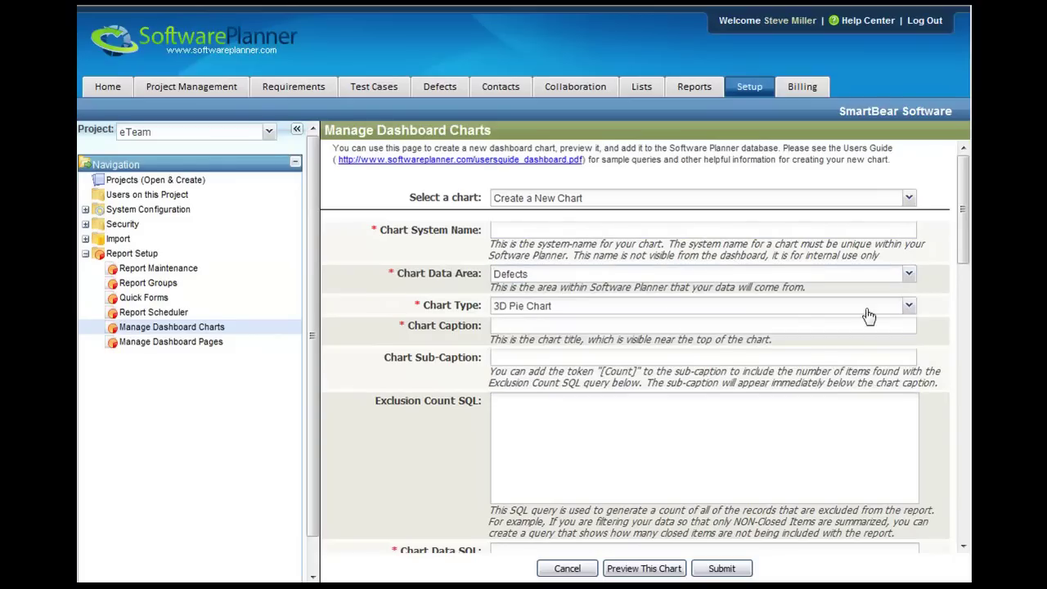
{"action": "left_click", "coordinate": [910, 308]}
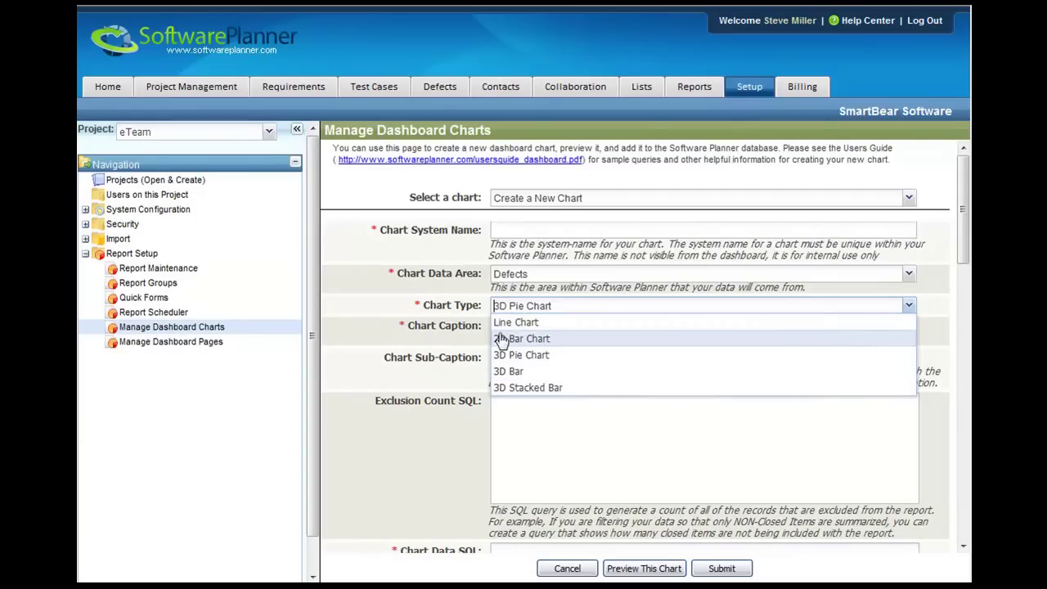
{"action": "left_click", "coordinate": [386, 304]}
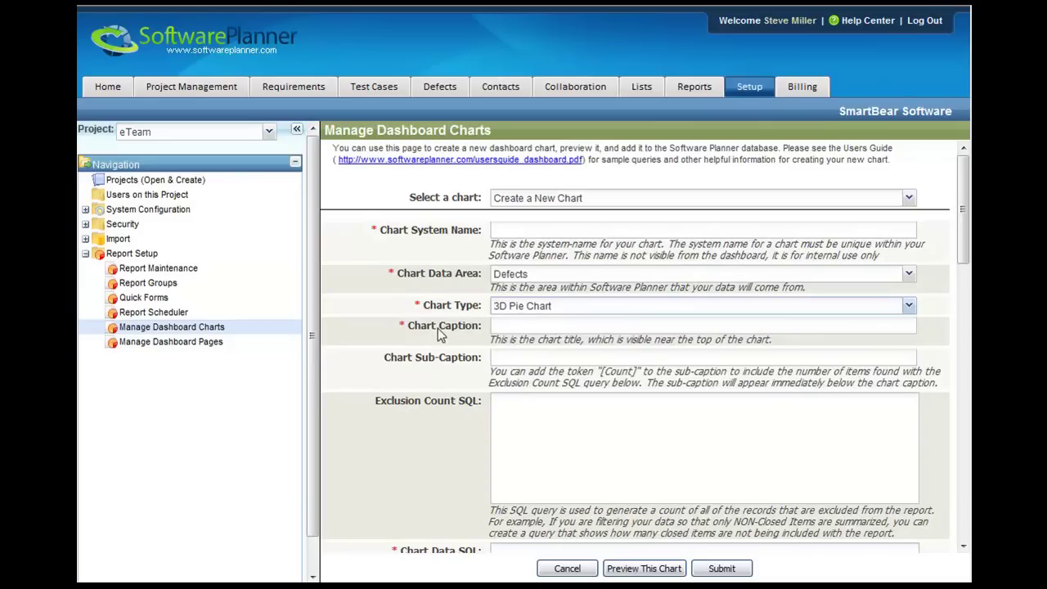
{"action": "left_click_drag", "start_coordinate": [409, 326], "coordinate": [497, 325]}
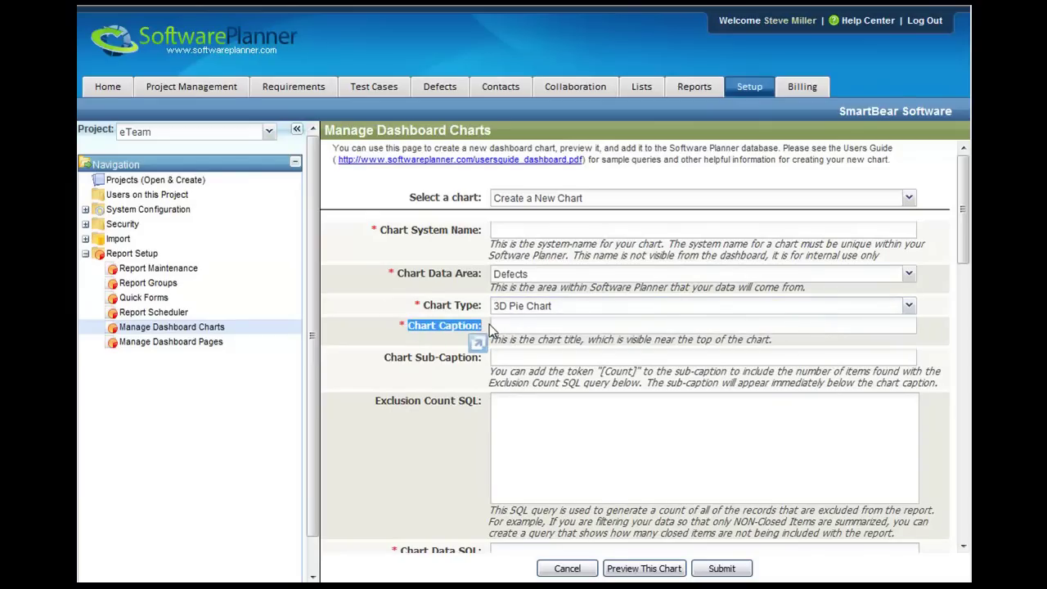
Glance at the Home dashboard's Key Indicators charts, then return to Setup and Administration
{"action": "left_click", "coordinate": [108, 90]}
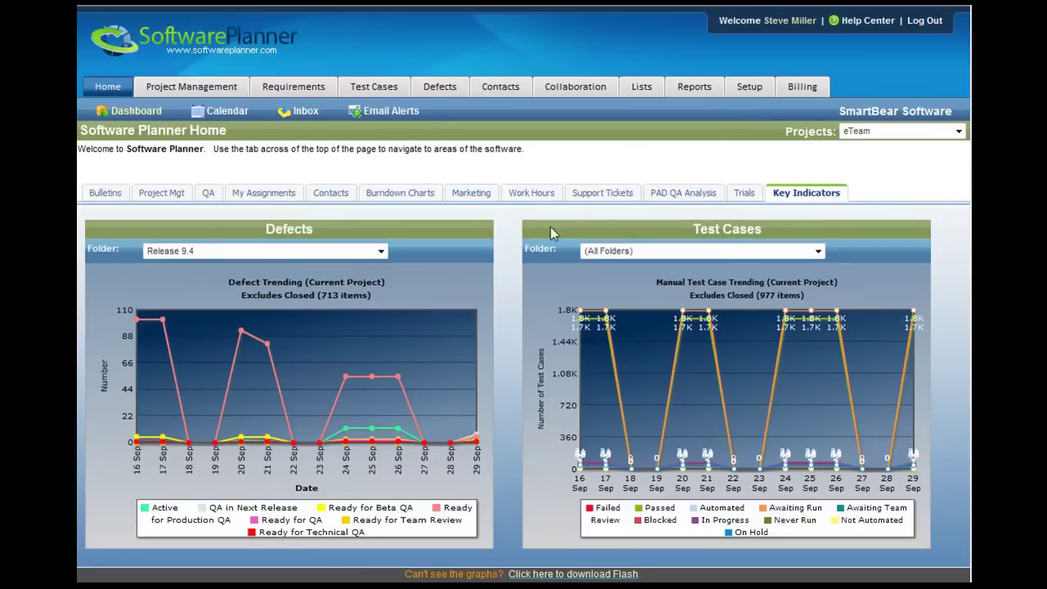
{"action": "left_click", "coordinate": [749, 87]}
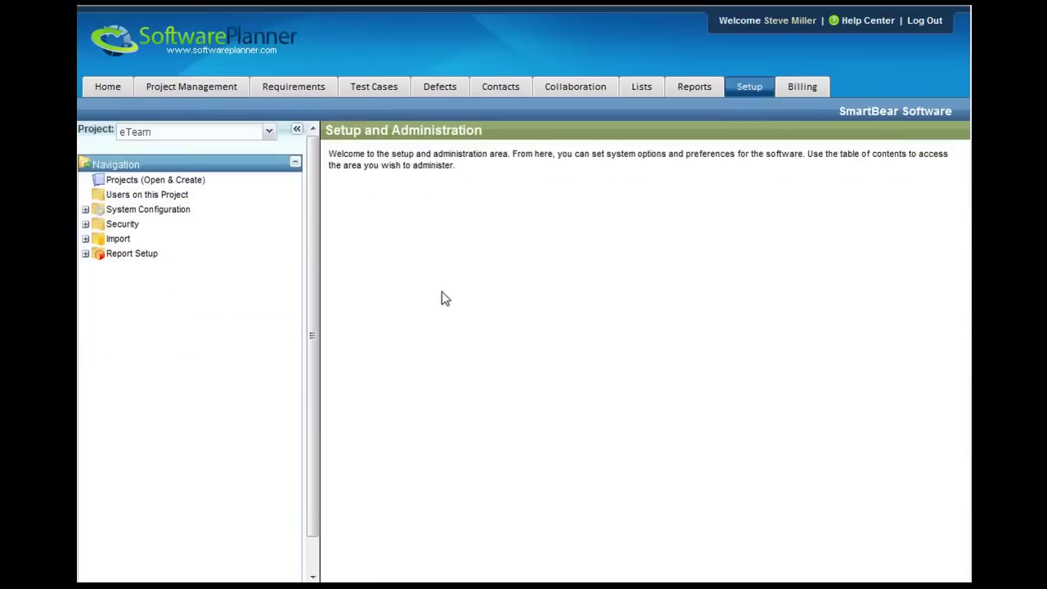
Reopen Manage Dashboard Charts and review the Chart Sub-Caption and Exclusion Count SQL fields
{"action": "left_click", "coordinate": [85, 254]}
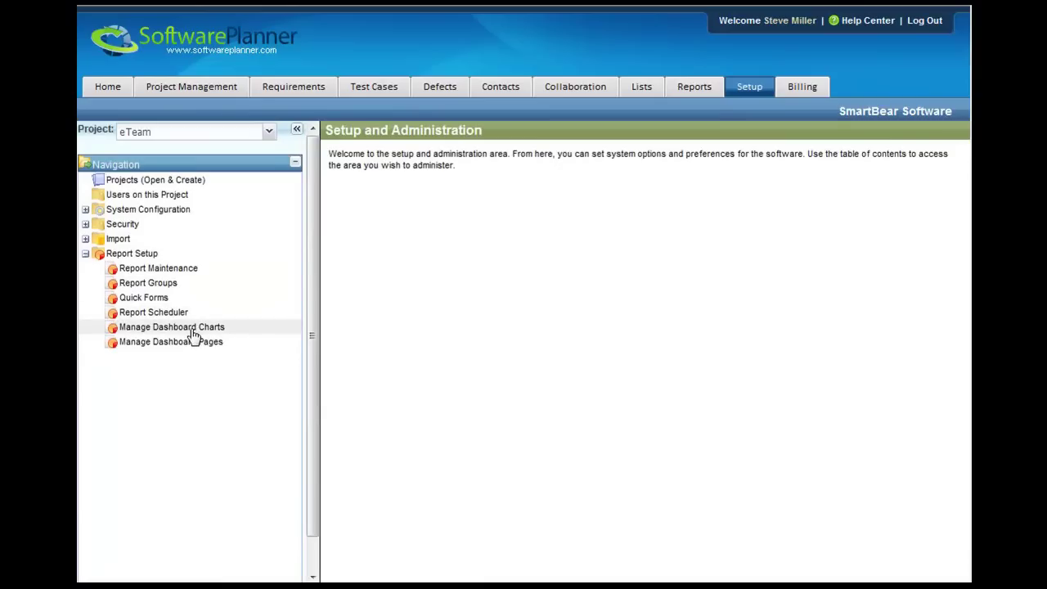
{"action": "left_click", "coordinate": [191, 329]}
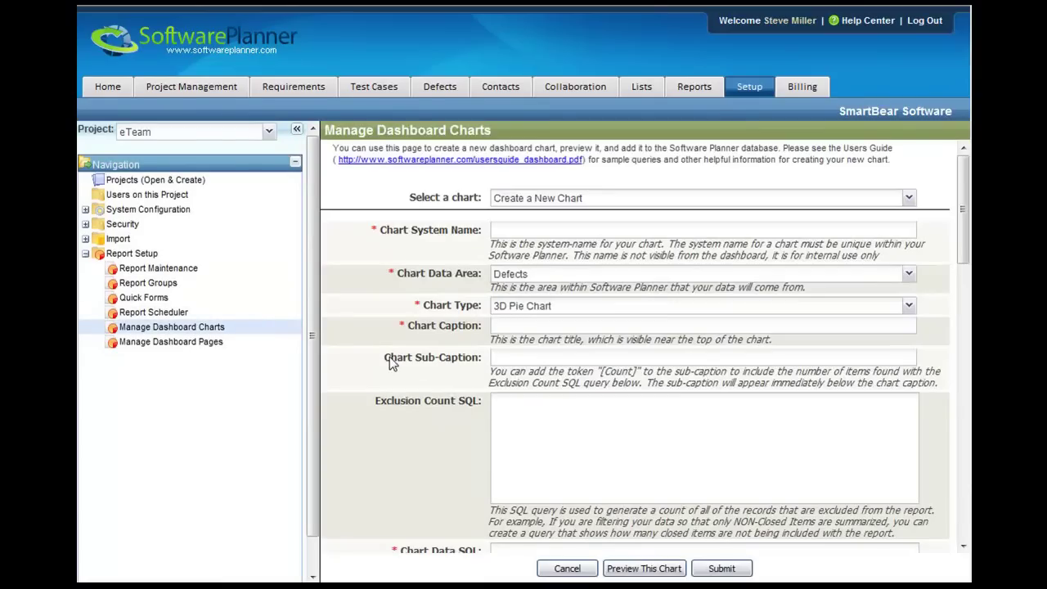
{"action": "left_click_drag", "start_coordinate": [390, 360], "coordinate": [482, 360]}
{"action": "left_click", "coordinate": [483, 360]}
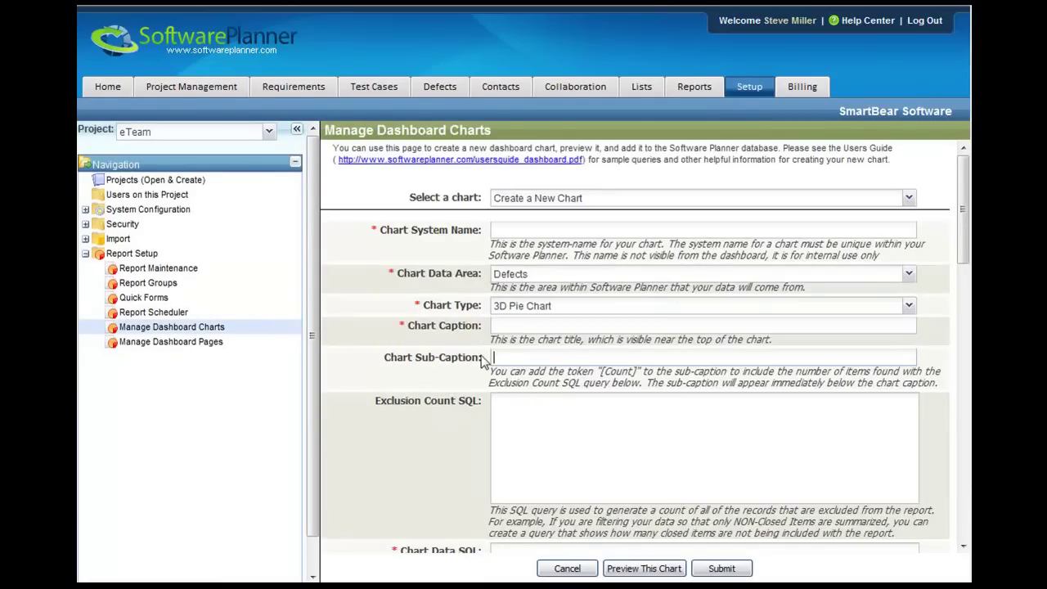
{"action": "scroll", "coordinate": [456, 343], "scroll_direction": "down", "scroll_amount": 3}
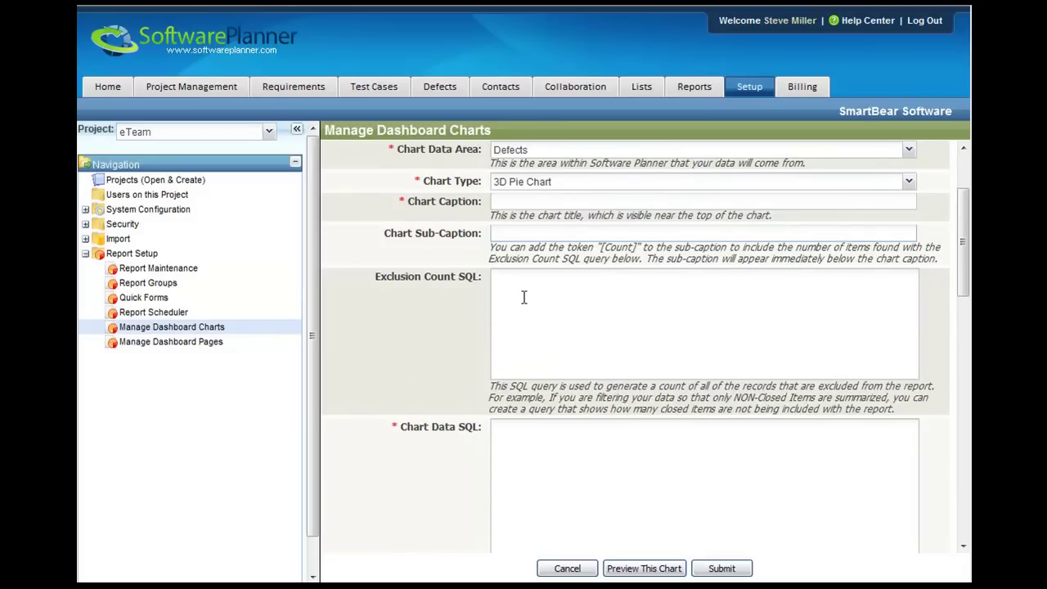
{"action": "left_click_drag", "start_coordinate": [479, 278], "coordinate": [396, 280]}
{"action": "left_click", "coordinate": [480, 280]}
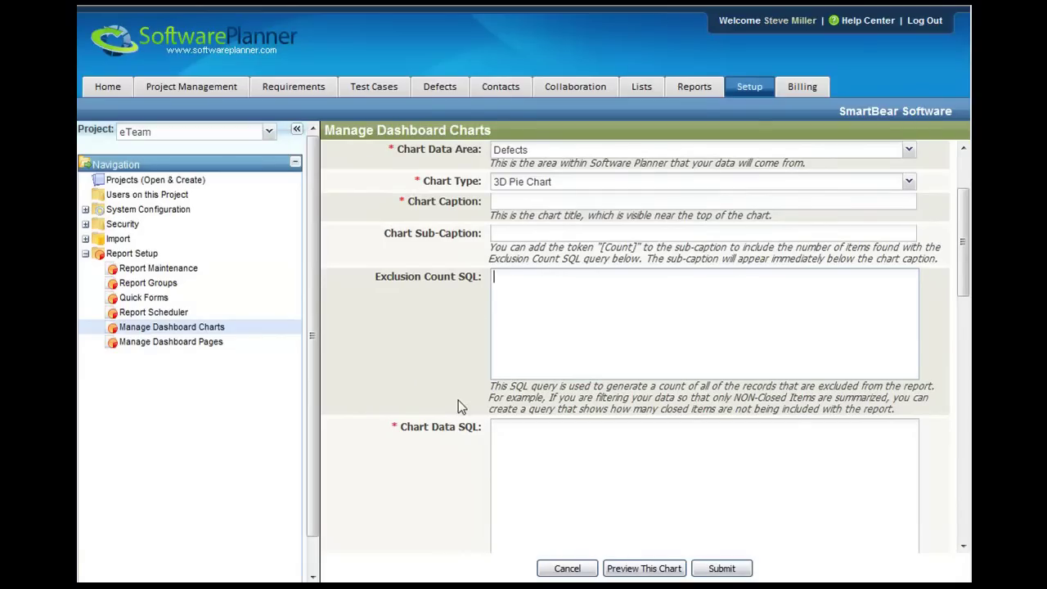
{"action": "scroll", "coordinate": [464, 404], "scroll_direction": "down", "scroll_amount": 3}
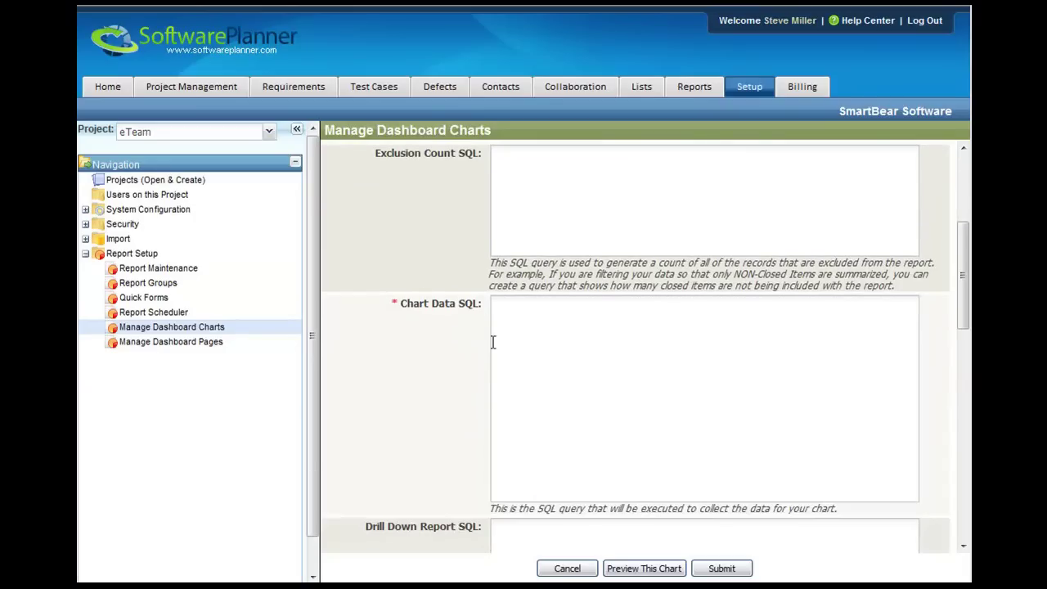
{"action": "left_click", "coordinate": [542, 343]}
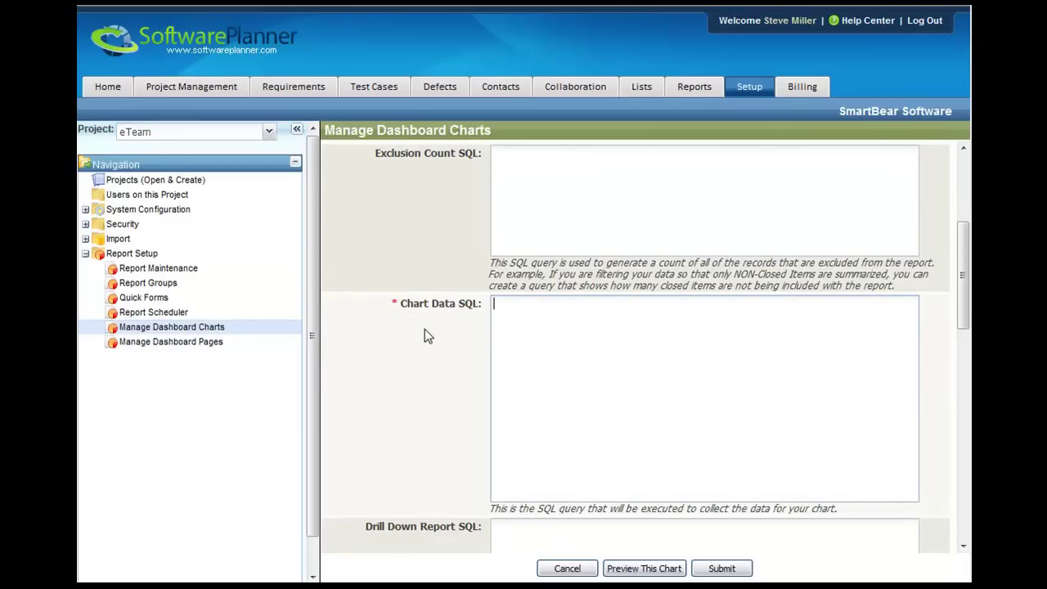
{"action": "scroll", "coordinate": [425, 329], "scroll_direction": "down", "scroll_amount": 3}
{"action": "left_click", "coordinate": [491, 345]}
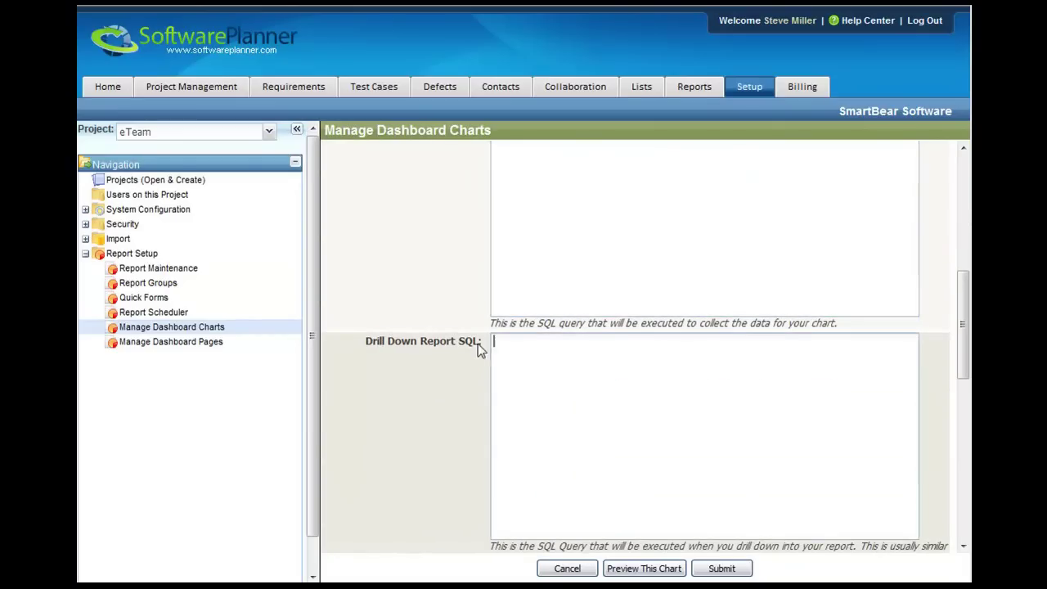
{"action": "scroll", "coordinate": [463, 356], "scroll_direction": "down", "scroll_amount": 1}
{"action": "scroll", "coordinate": [490, 343], "scroll_direction": "down", "scroll_amount": 1}
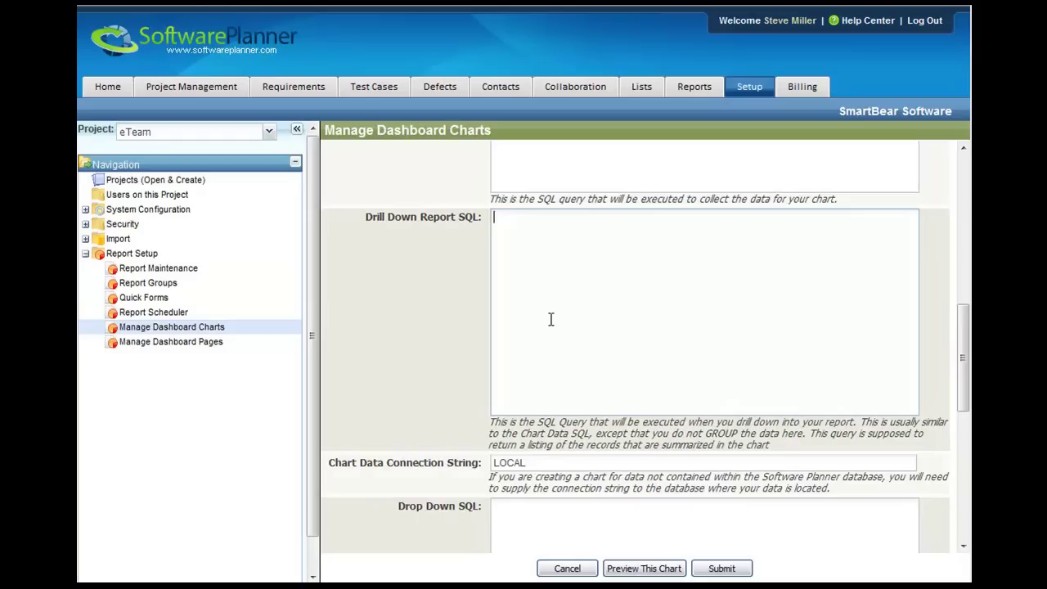
{"action": "scroll", "coordinate": [393, 319], "scroll_direction": "down", "scroll_amount": 3}
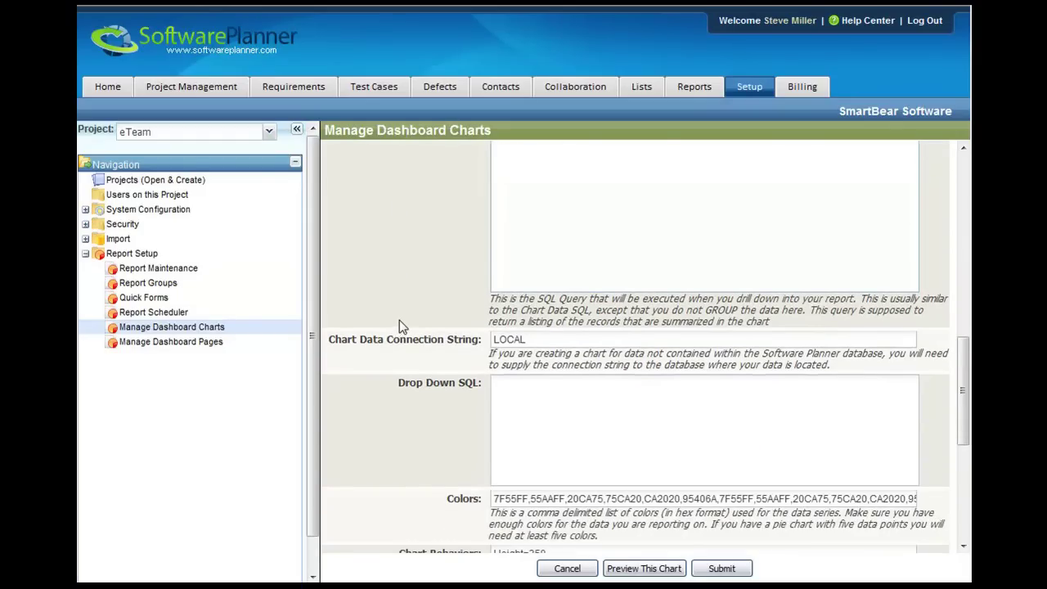
{"action": "scroll", "coordinate": [454, 339], "scroll_direction": "down", "scroll_amount": 3}
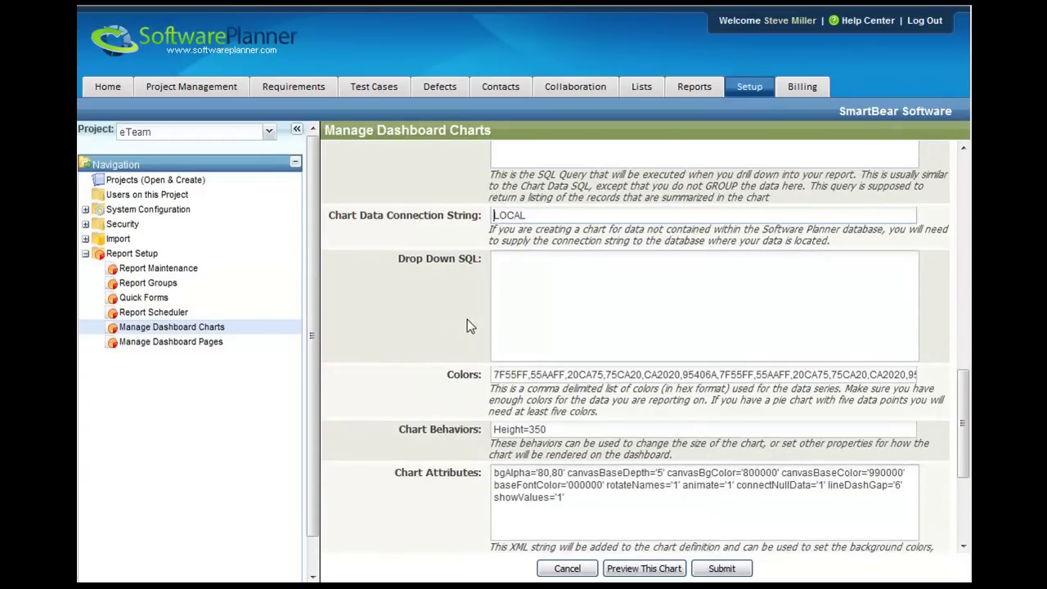
{"action": "left_click_drag", "start_coordinate": [543, 221], "coordinate": [475, 219]}
{"action": "left_click", "coordinate": [423, 291]}
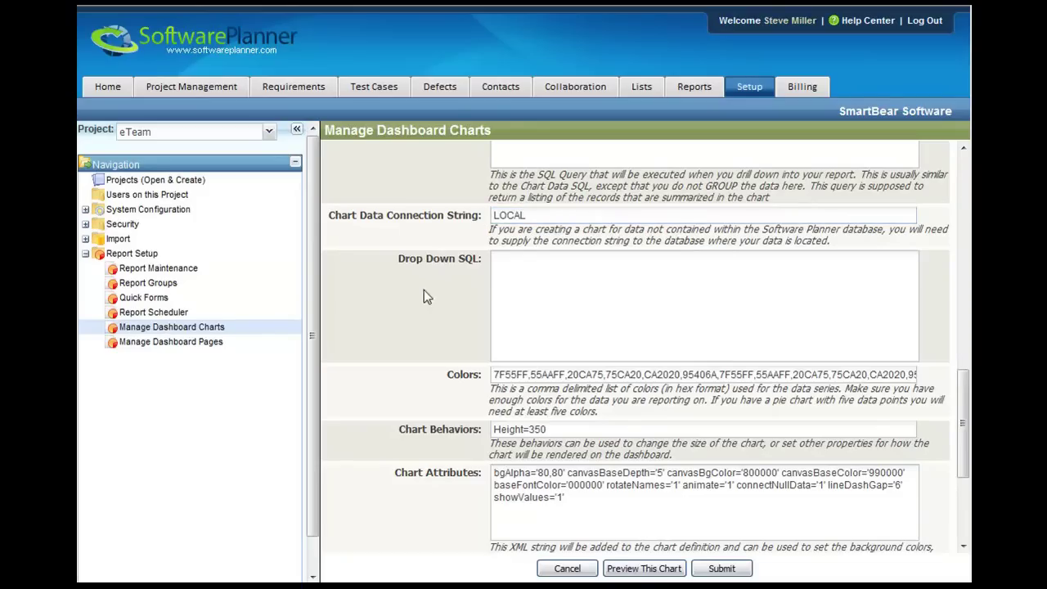
{"action": "left_click", "coordinate": [481, 261]}
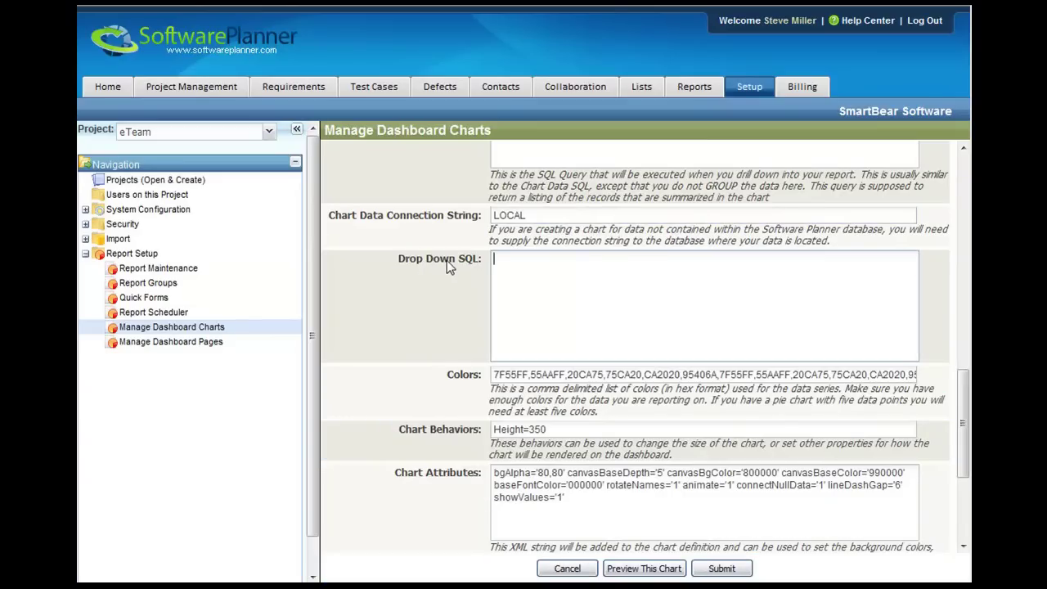
On Home, check the Defects folder list, leaving the chart on Release 9.4
{"action": "left_click", "coordinate": [109, 88]}
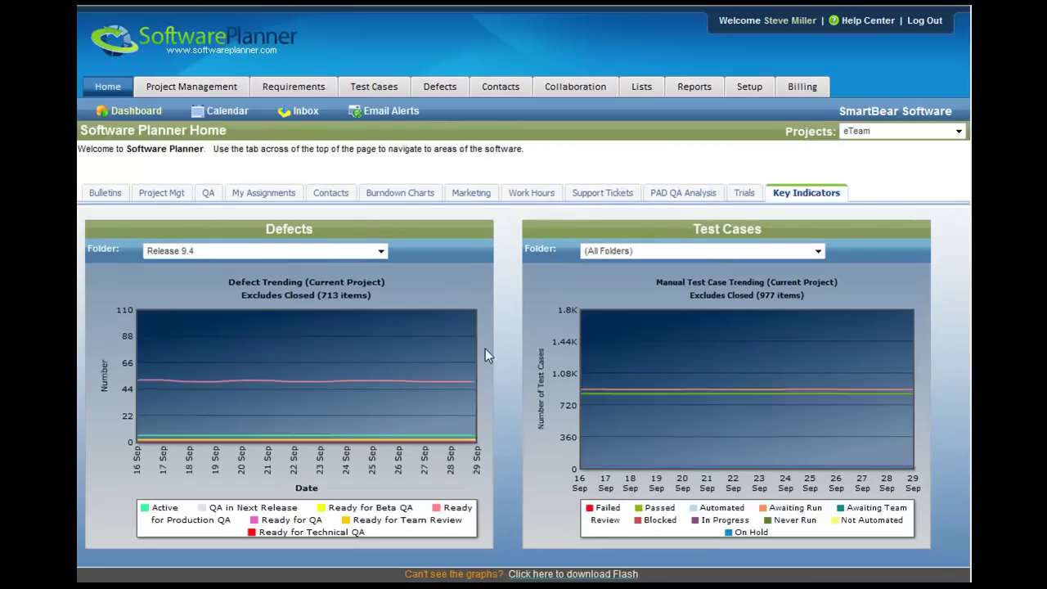
{"action": "left_click", "coordinate": [372, 251]}
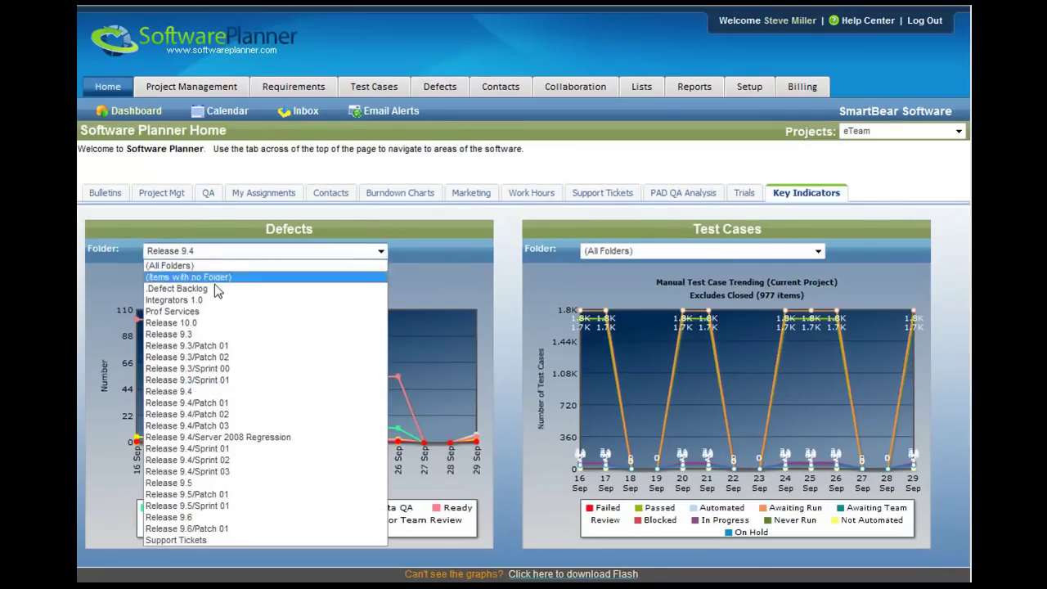
{"action": "left_click", "coordinate": [437, 277]}
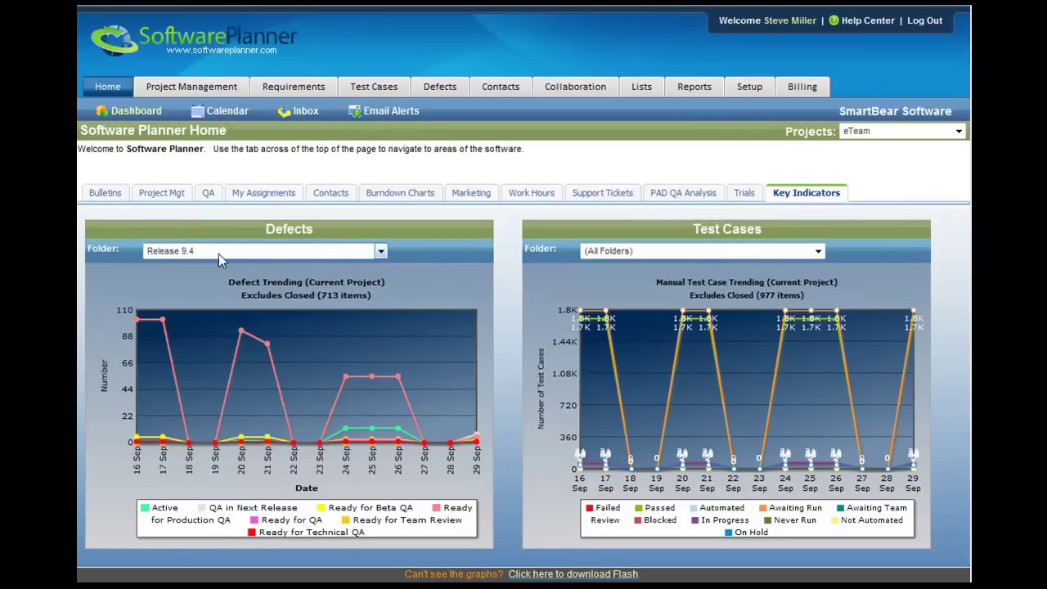
{"action": "left_click", "coordinate": [254, 254]}
{"action": "left_click", "coordinate": [451, 278]}
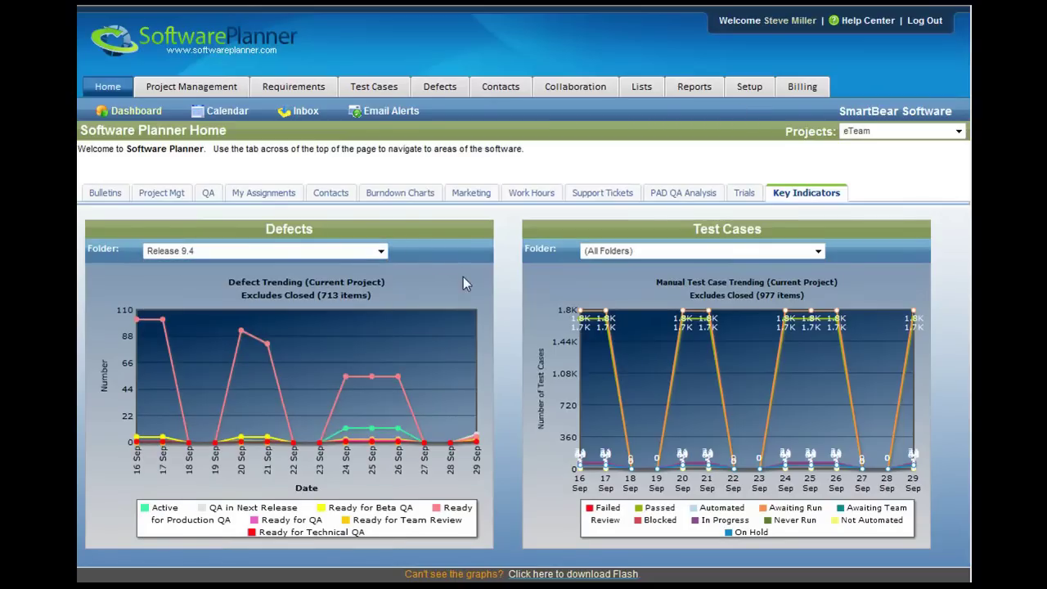
Open Manage Dashboard Charts and review the Chart Behaviors (Height=350) and Chart Attributes fields
{"action": "left_click", "coordinate": [749, 87]}
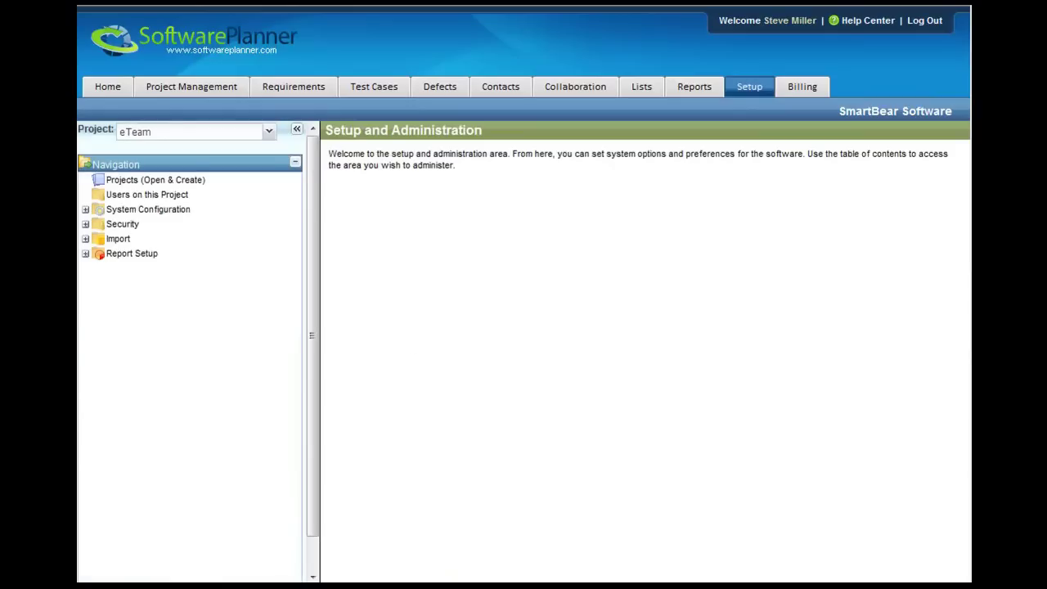
{"action": "left_click", "coordinate": [85, 253]}
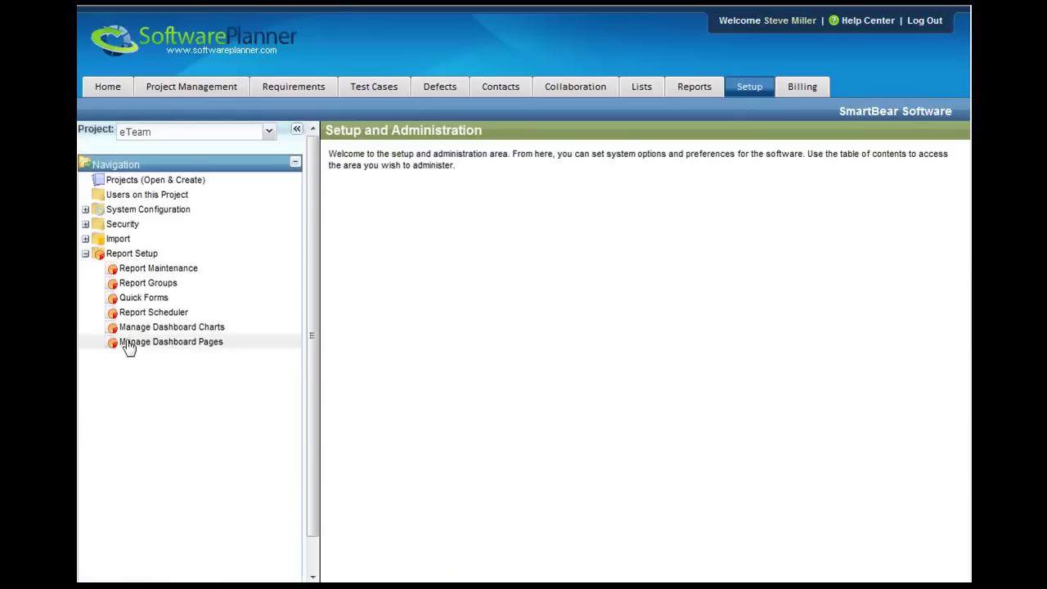
{"action": "left_click", "coordinate": [188, 327]}
{"action": "scroll", "coordinate": [405, 409], "scroll_direction": "down", "scroll_amount": 5}
{"action": "scroll", "coordinate": [411, 425], "scroll_direction": "down", "scroll_amount": 3}
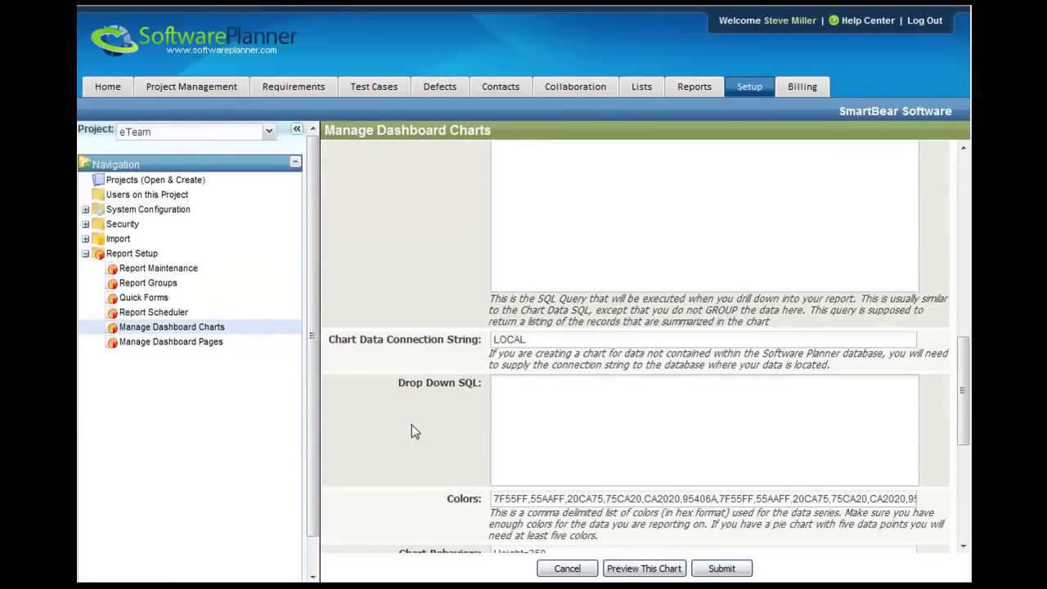
{"action": "scroll", "coordinate": [411, 425], "scroll_direction": "down", "scroll_amount": 1}
{"action": "scroll", "coordinate": [412, 425], "scroll_direction": "down", "scroll_amount": 3}
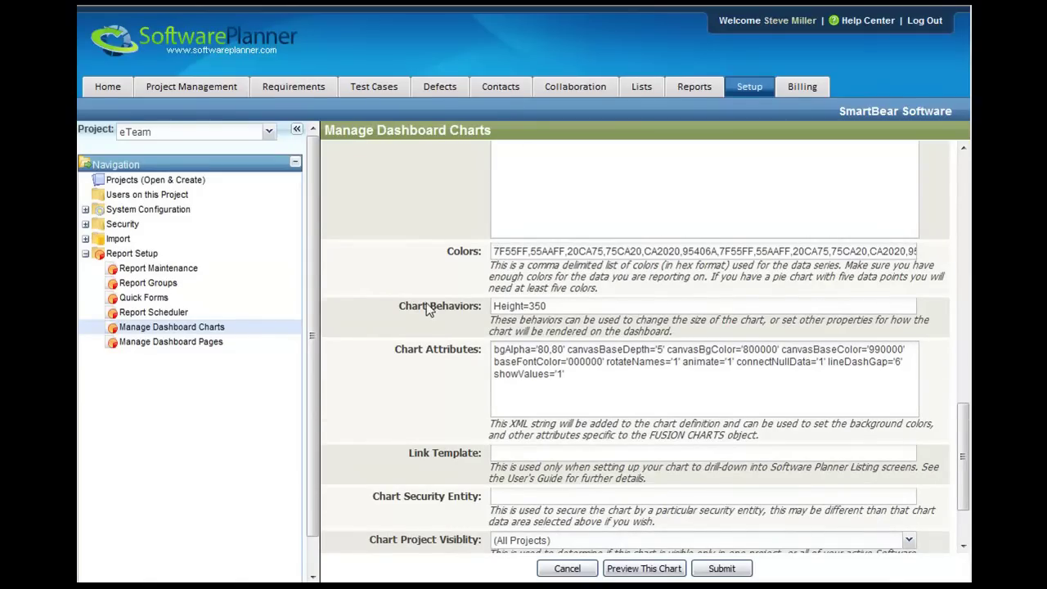
{"action": "scroll", "coordinate": [427, 303], "scroll_direction": "down", "scroll_amount": 1}
{"action": "left_click", "coordinate": [554, 245]}
{"action": "left_click_drag", "start_coordinate": [554, 245], "coordinate": [444, 251]}
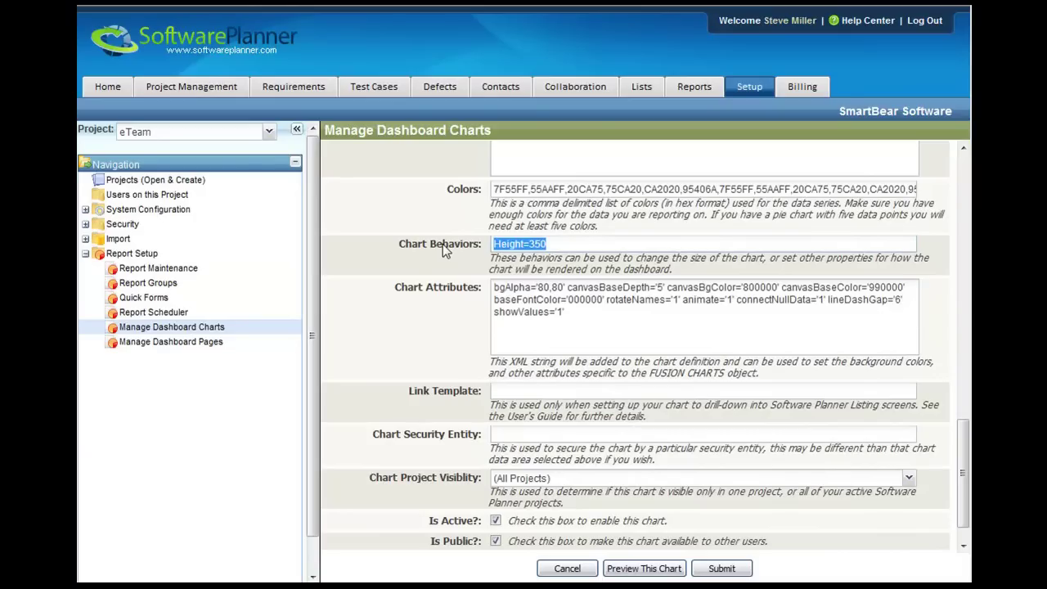
{"action": "scroll", "coordinate": [413, 271], "scroll_direction": "down", "scroll_amount": 1}
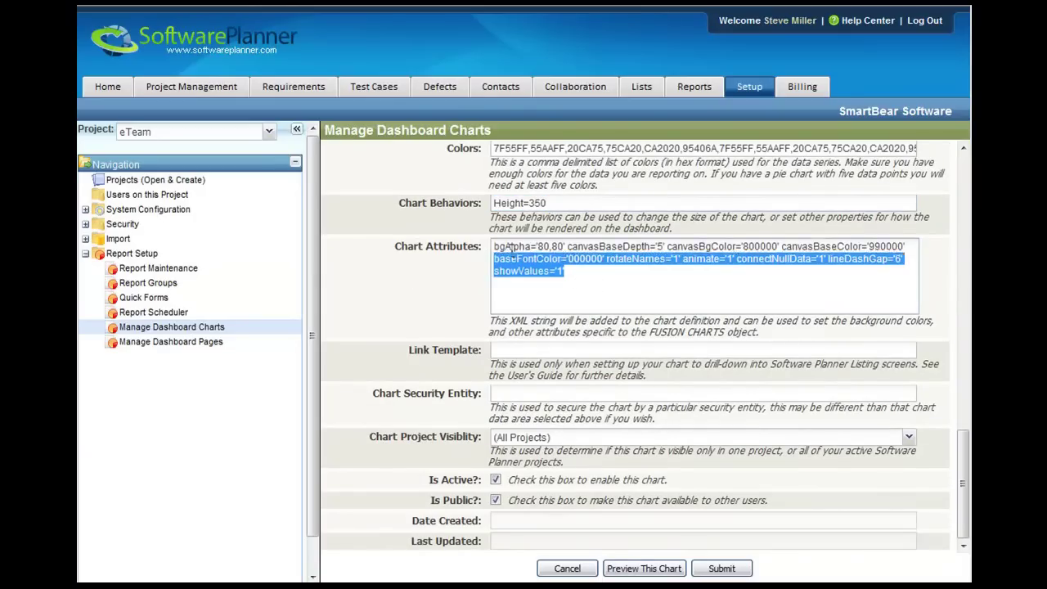
{"action": "left_click_drag", "start_coordinate": [593, 282], "coordinate": [474, 248]}
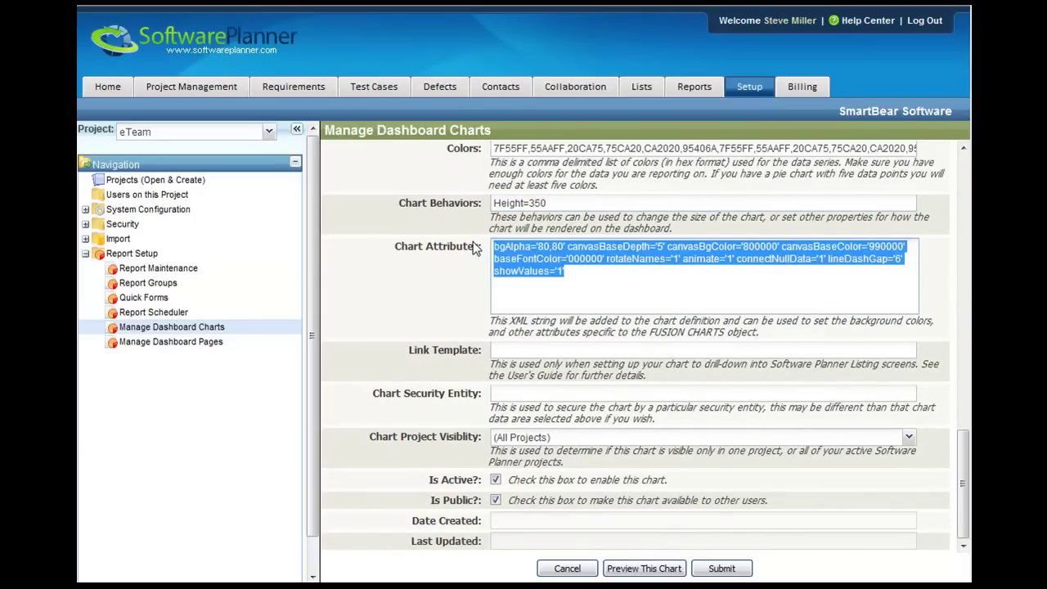
{"action": "left_click", "coordinate": [433, 301]}
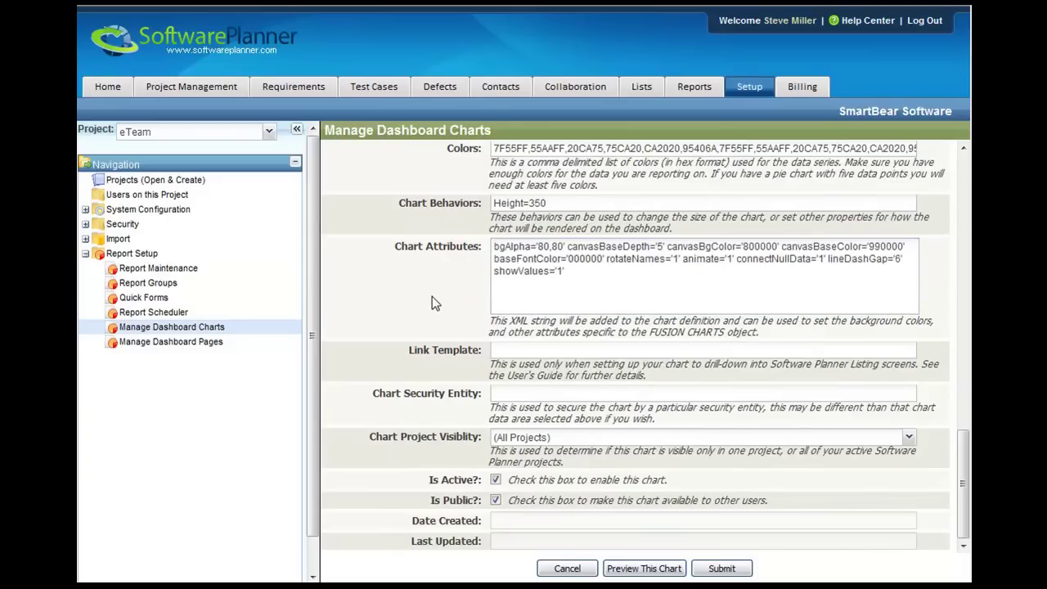
Review Security Entity, Project Visibility (All Projects), Is Active and Is Public, then scroll back up
{"action": "triple_click", "coordinate": [388, 397]}
{"action": "left_click", "coordinate": [455, 412]}
{"action": "left_click_drag", "start_coordinate": [387, 437], "coordinate": [446, 443]}
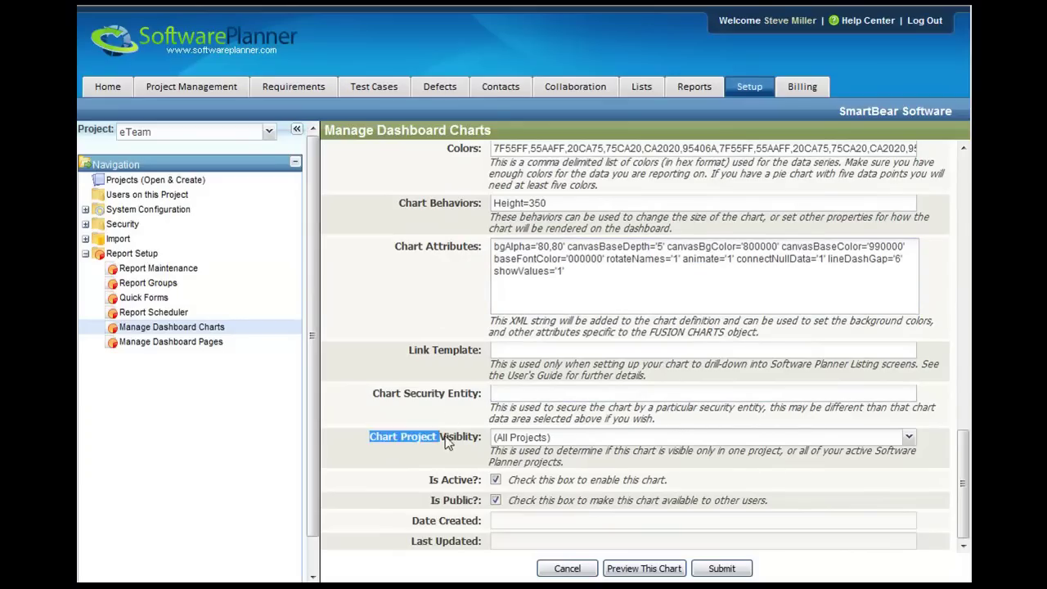
{"action": "left_click", "coordinate": [447, 443]}
{"action": "left_click", "coordinate": [544, 440]}
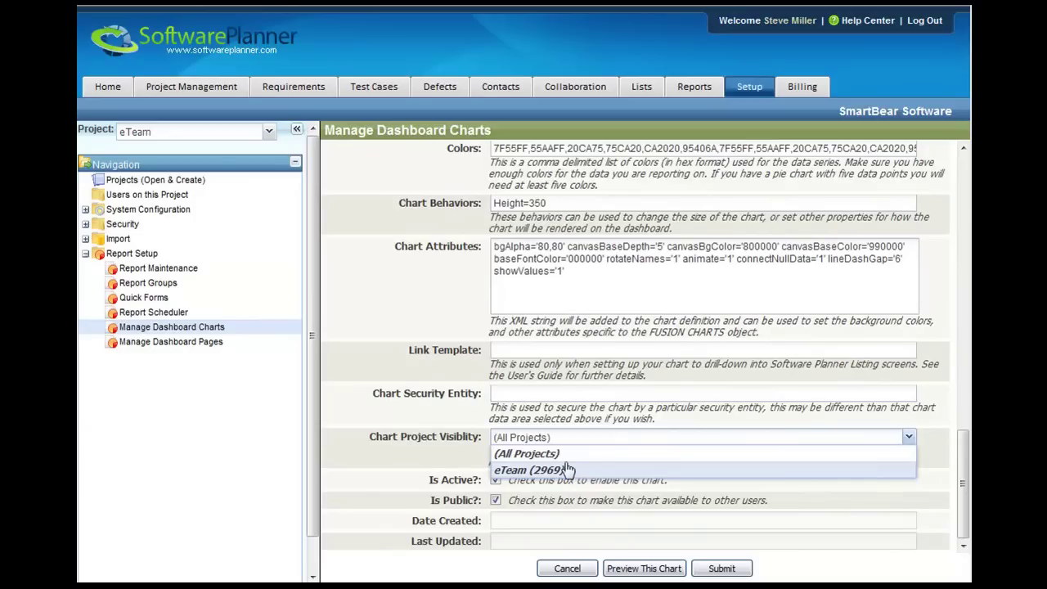
{"action": "left_click", "coordinate": [535, 453]}
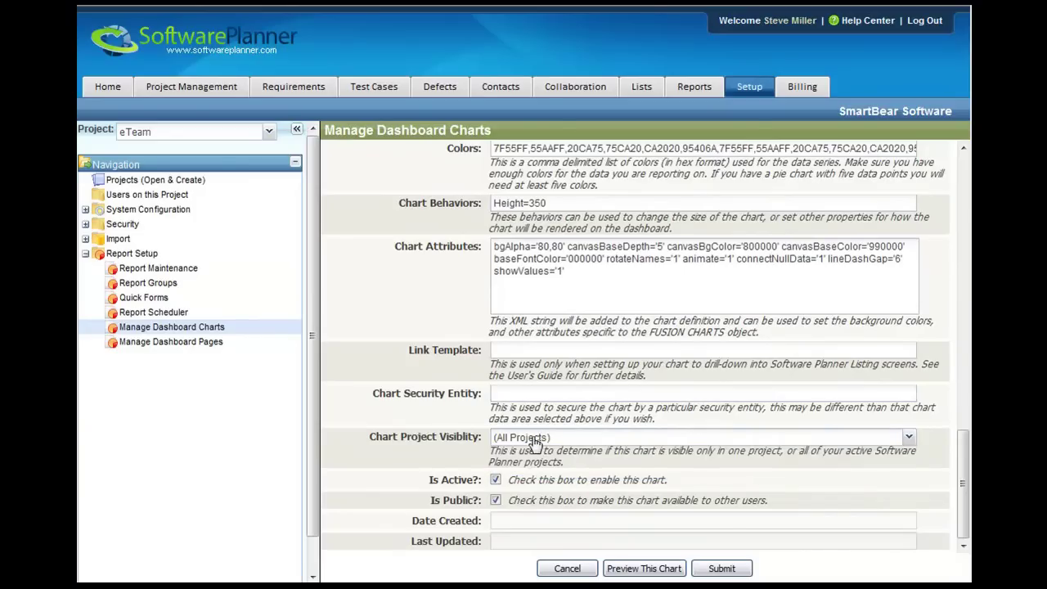
{"action": "left_click_drag", "start_coordinate": [431, 481], "coordinate": [476, 482]}
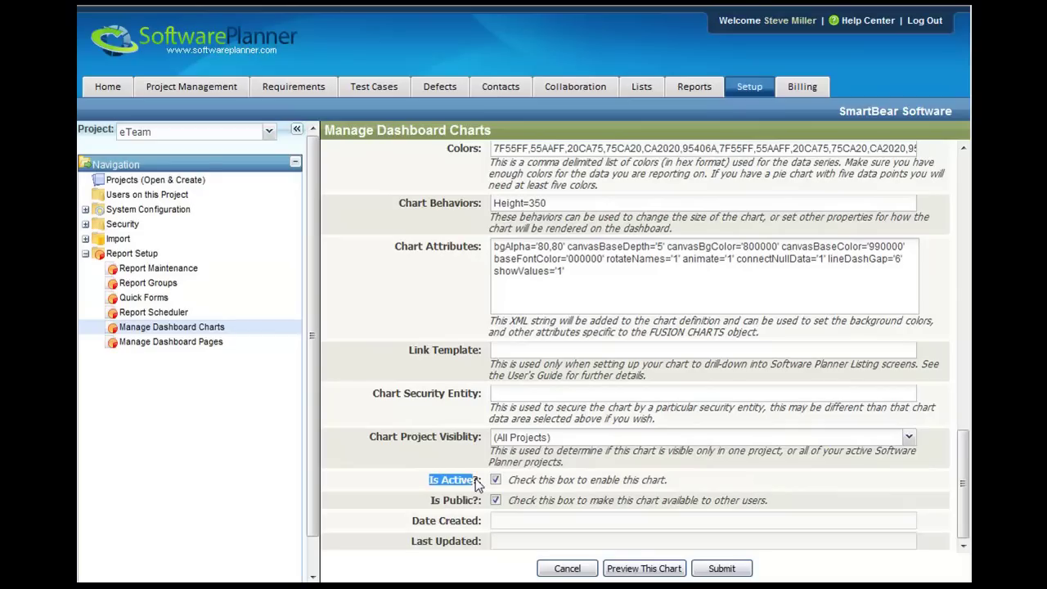
{"action": "left_click", "coordinate": [405, 476]}
{"action": "left_click_drag", "start_coordinate": [437, 502], "coordinate": [473, 505]}
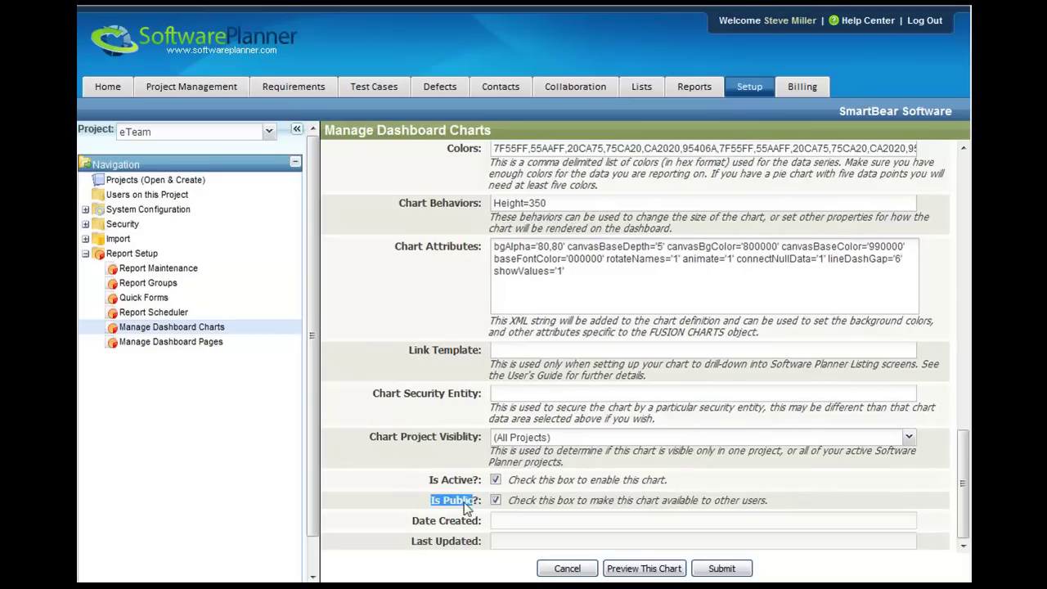
{"action": "left_click", "coordinate": [423, 422]}
{"action": "scroll", "coordinate": [424, 423], "scroll_direction": "up", "scroll_amount": 2}
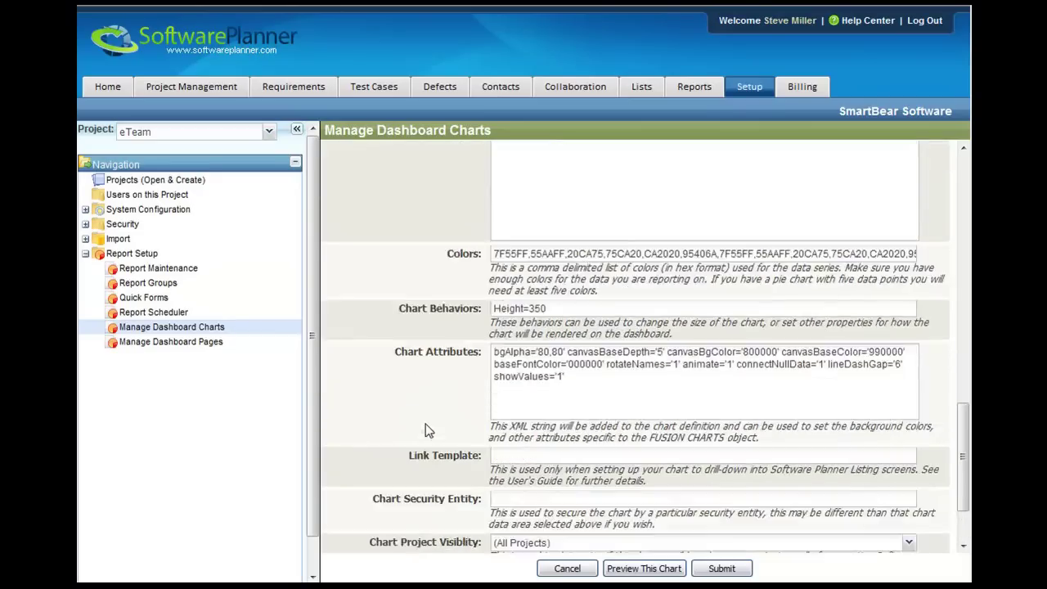
{"action": "scroll", "coordinate": [435, 438], "scroll_direction": "up", "scroll_amount": 5}
{"action": "scroll", "coordinate": [446, 453], "scroll_direction": "up", "scroll_amount": 2}
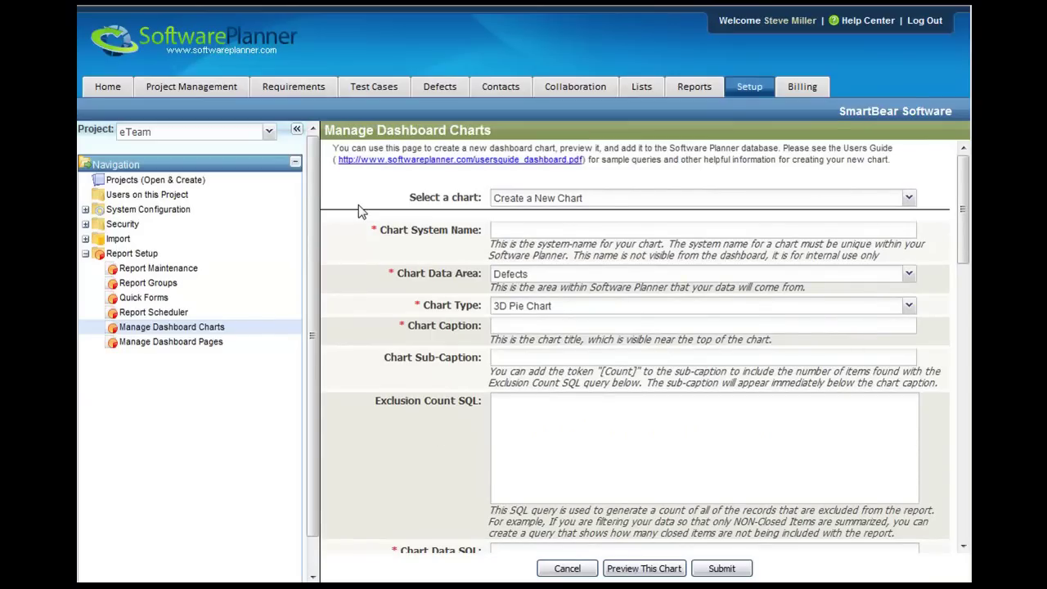
Load '(Defects) - Defect Trending (Current Project)' and inspect its Exclusion Count SQL query
{"action": "left_click", "coordinate": [612, 201]}
{"action": "scroll", "coordinate": [655, 366], "scroll_direction": "down", "scroll_amount": 1}
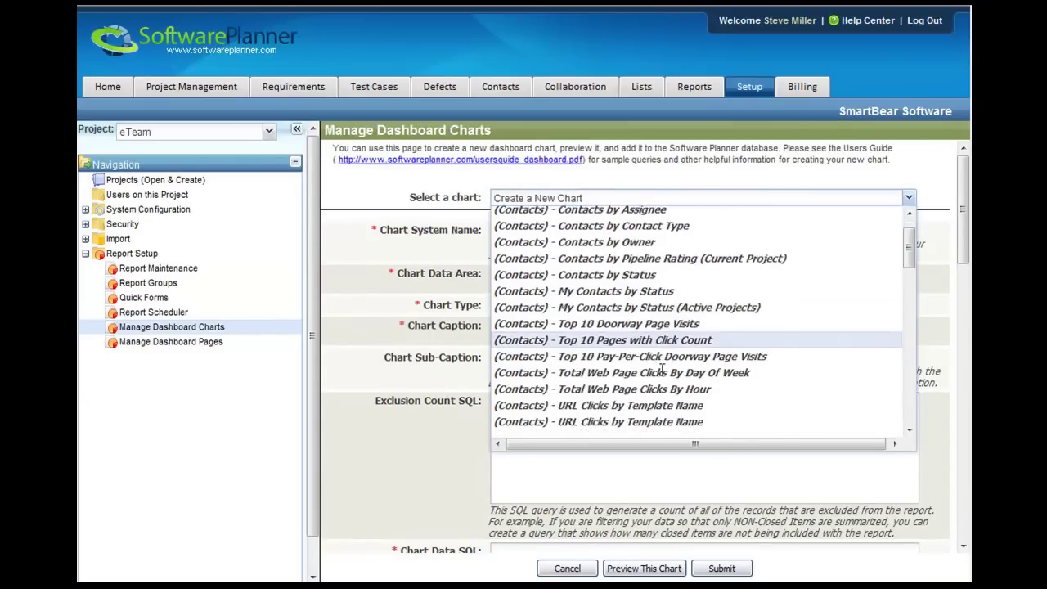
{"action": "scroll", "coordinate": [658, 366], "scroll_direction": "down", "scroll_amount": 5}
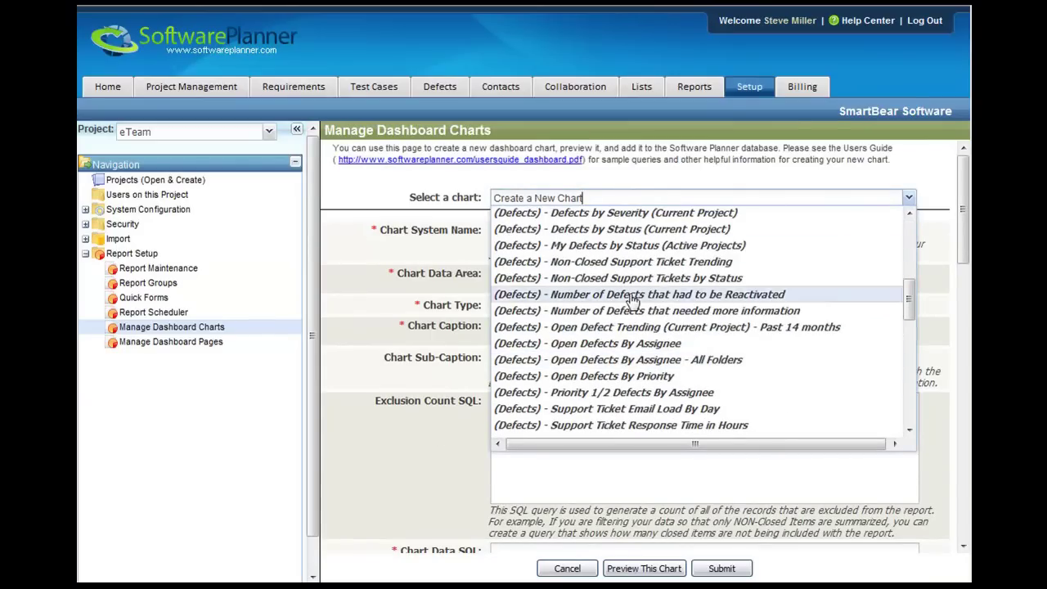
{"action": "scroll", "coordinate": [634, 301], "scroll_direction": "up", "scroll_amount": 3}
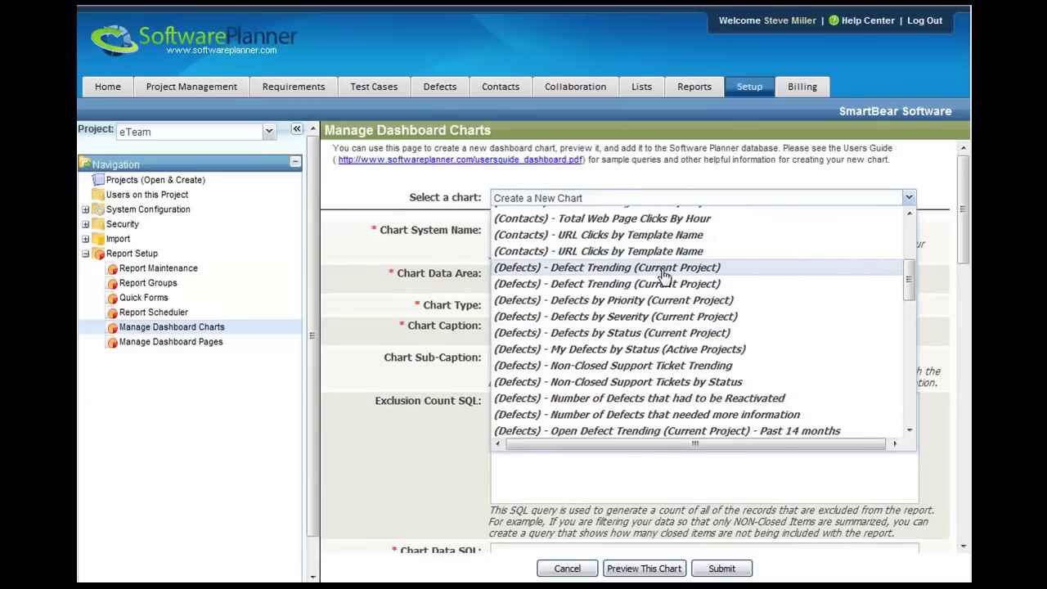
{"action": "left_click", "coordinate": [665, 273]}
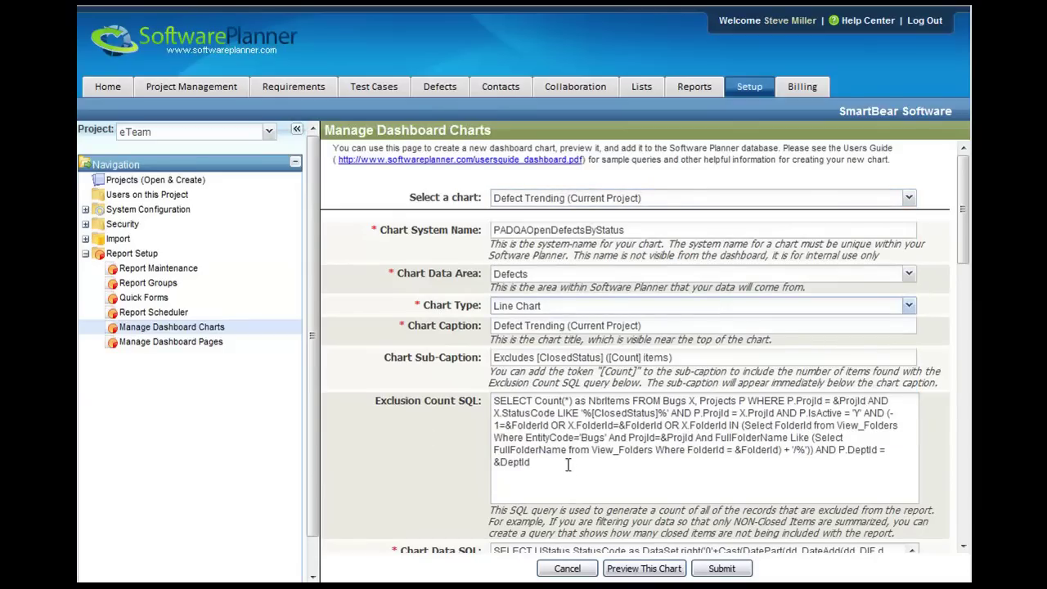
{"action": "left_click_drag", "start_coordinate": [568, 465], "coordinate": [440, 364]}
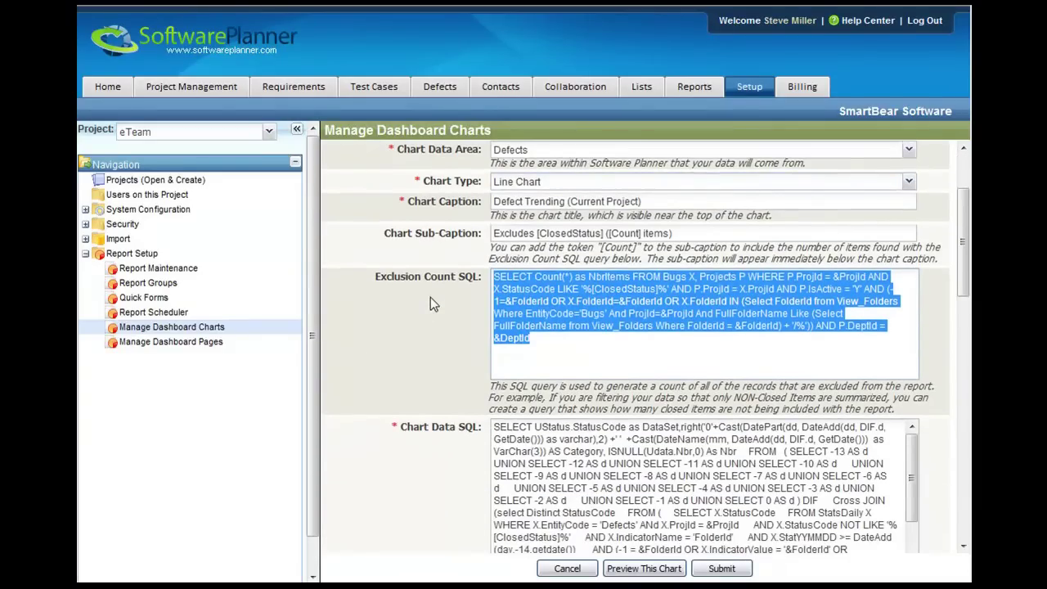
{"action": "scroll", "coordinate": [431, 297], "scroll_direction": "down", "scroll_amount": 1}
{"action": "scroll", "coordinate": [430, 294], "scroll_direction": "down", "scroll_amount": 1}
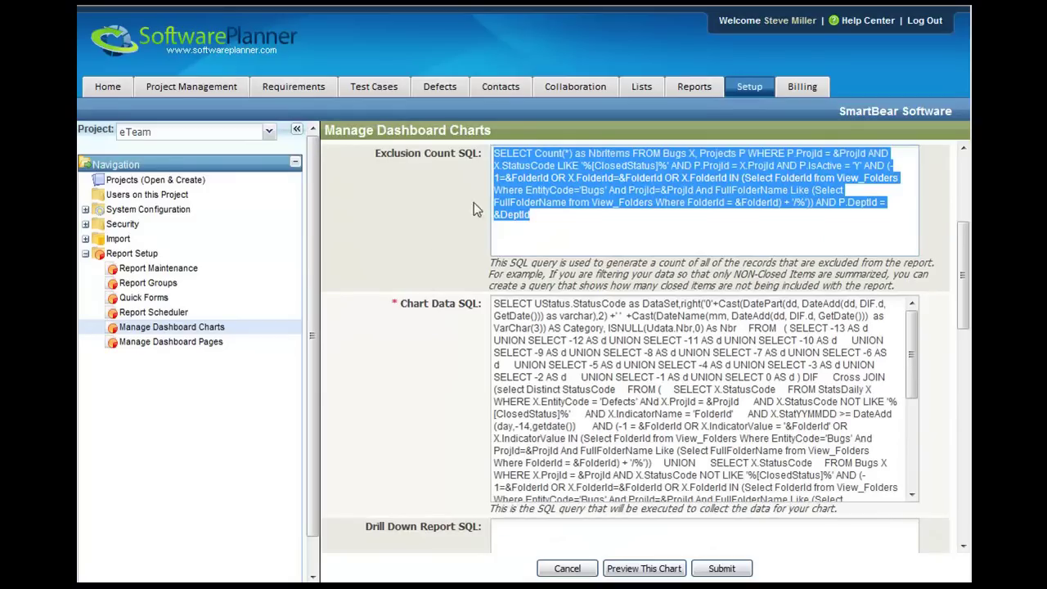